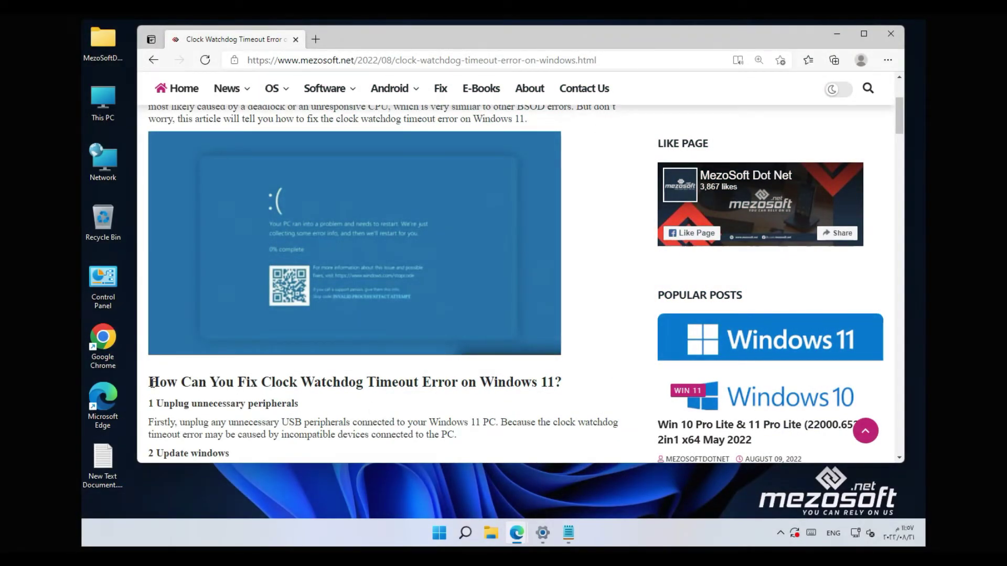
# - Highlight the main fixes heading, the 'Unplug unnecessary peripherals' step and paragraph, and '2 Update windows'
pyautogui.moveTo(150, 382); pyautogui.dragTo(558, 382)
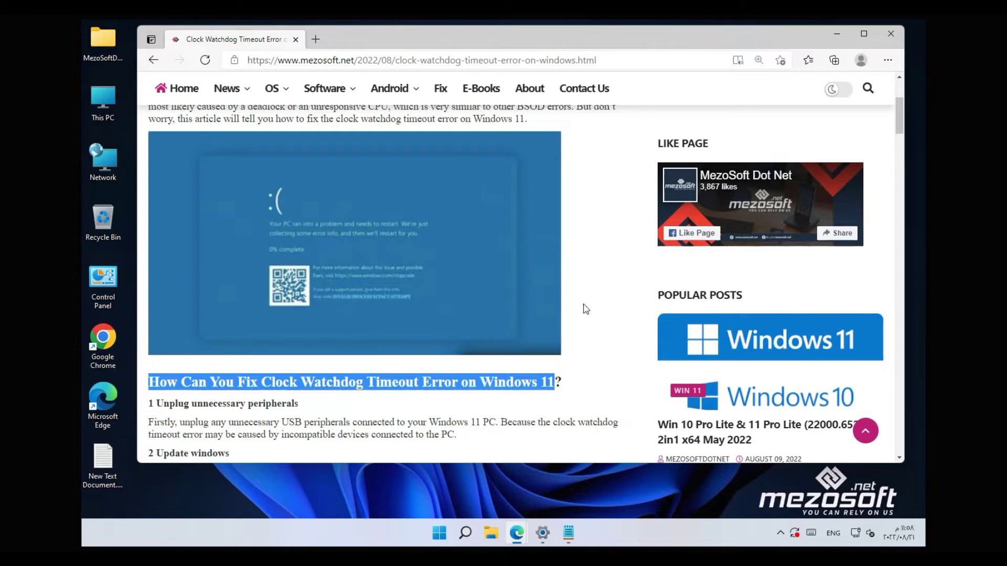
pyautogui.scroll(-2, 585, 308)
pyautogui.scroll(-2, 584, 308)
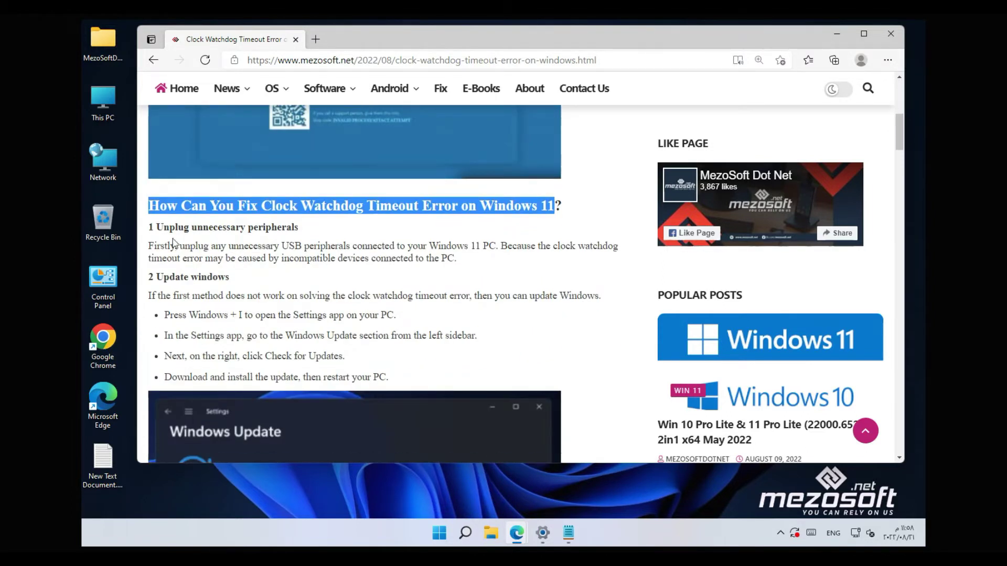
pyautogui.moveTo(157, 228); pyautogui.dragTo(301, 230)
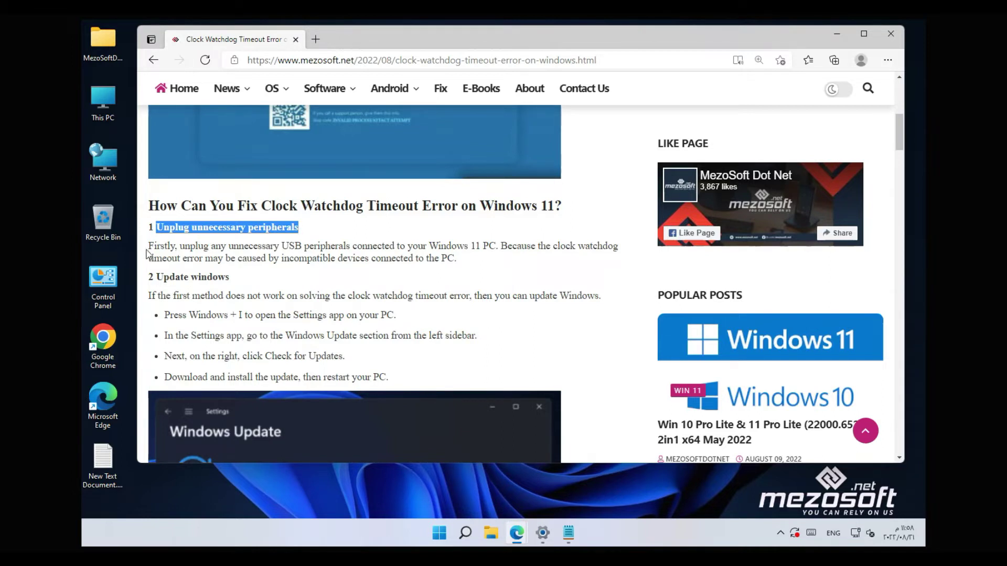
pyautogui.moveTo(150, 253); pyautogui.dragTo(461, 260)
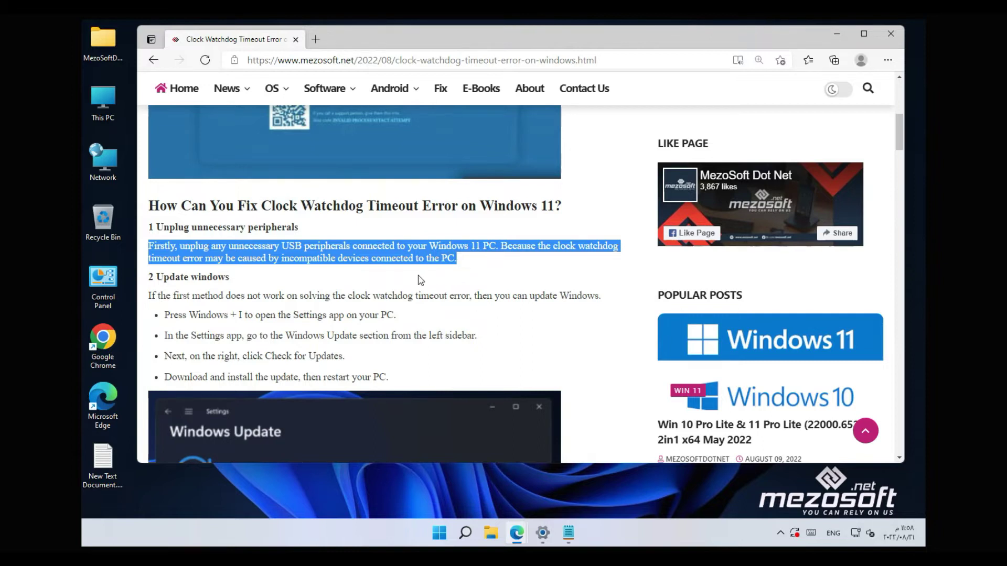
pyautogui.scroll(-1, 442, 276)
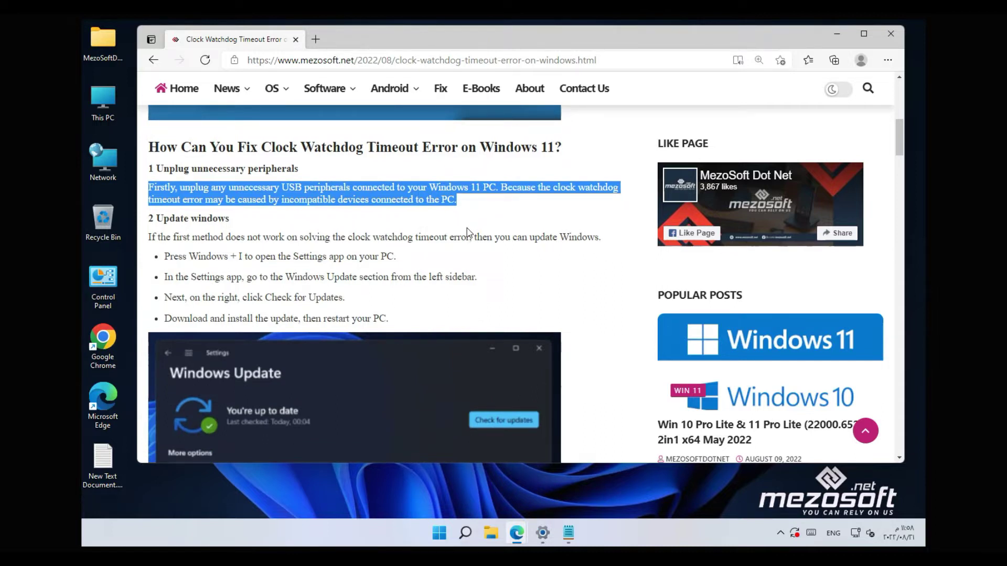
pyautogui.scroll(-1, 467, 232)
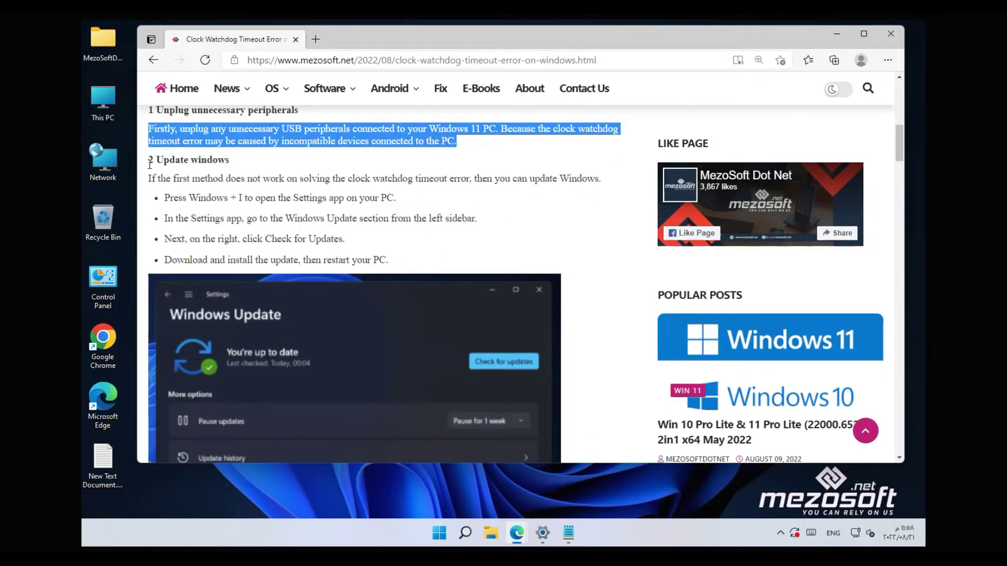
pyautogui.moveTo(149, 160); pyautogui.dragTo(230, 160)
pyautogui.click(240, 163)
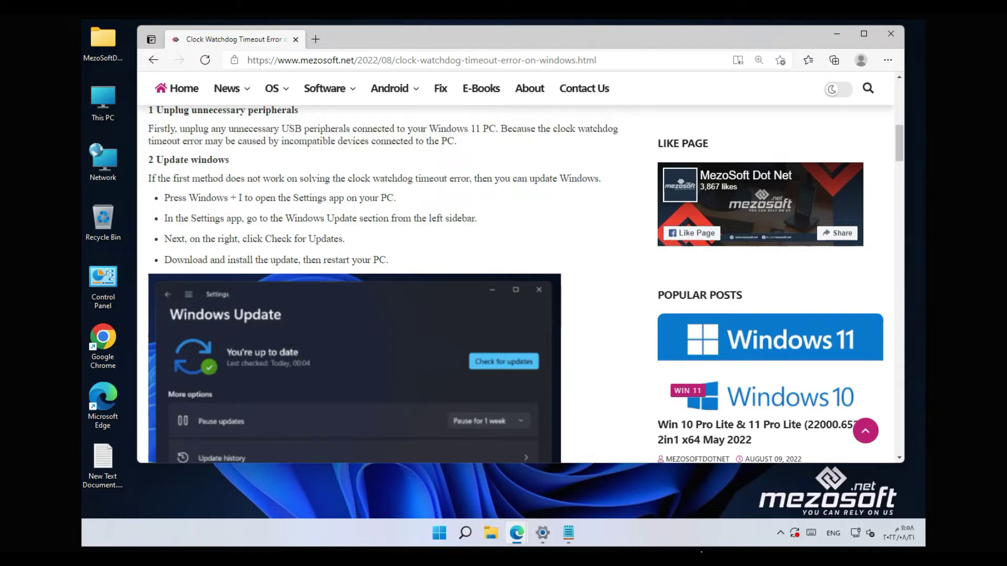
pyautogui.click(811, 534)
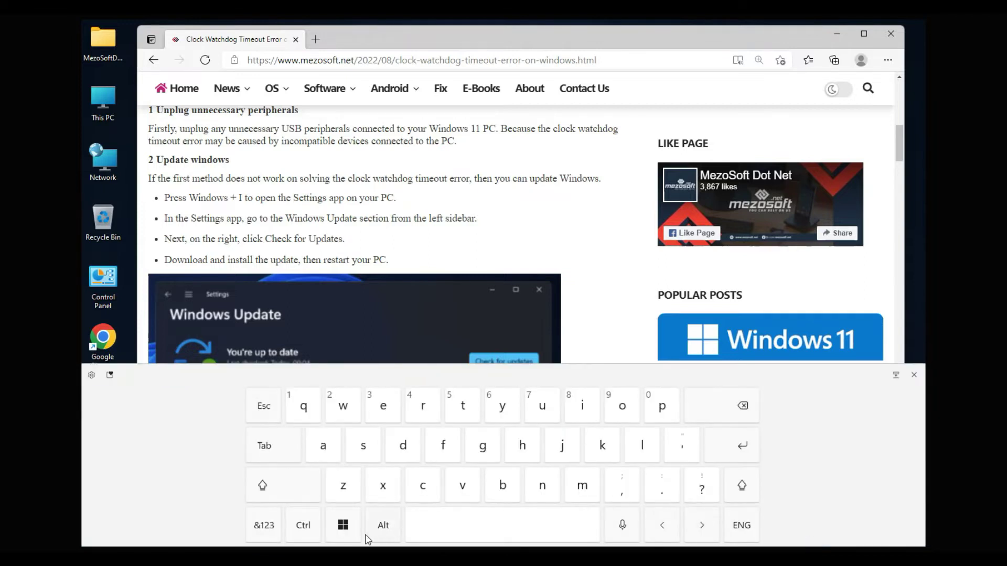
pyautogui.click(343, 525)
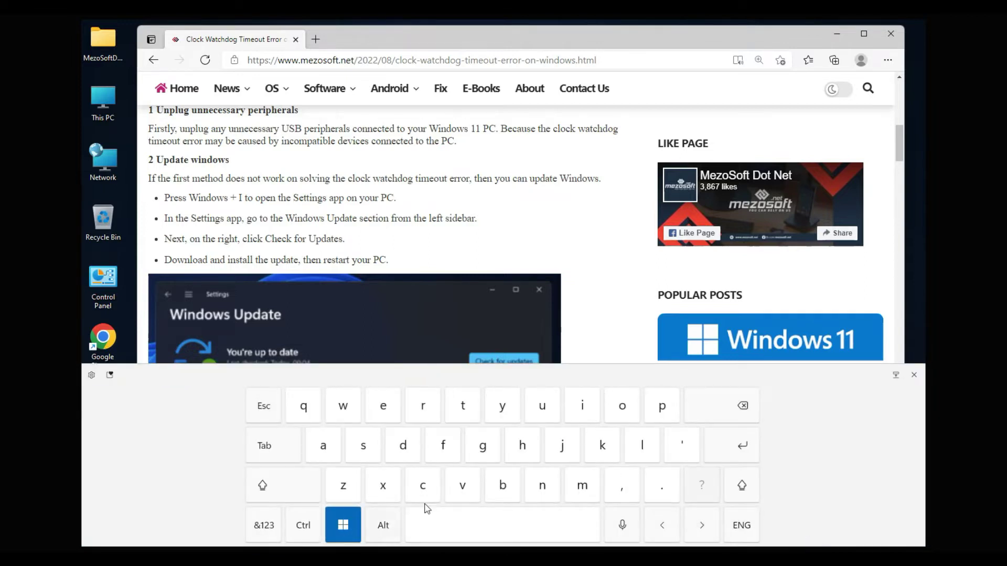
pyautogui.click(582, 407)
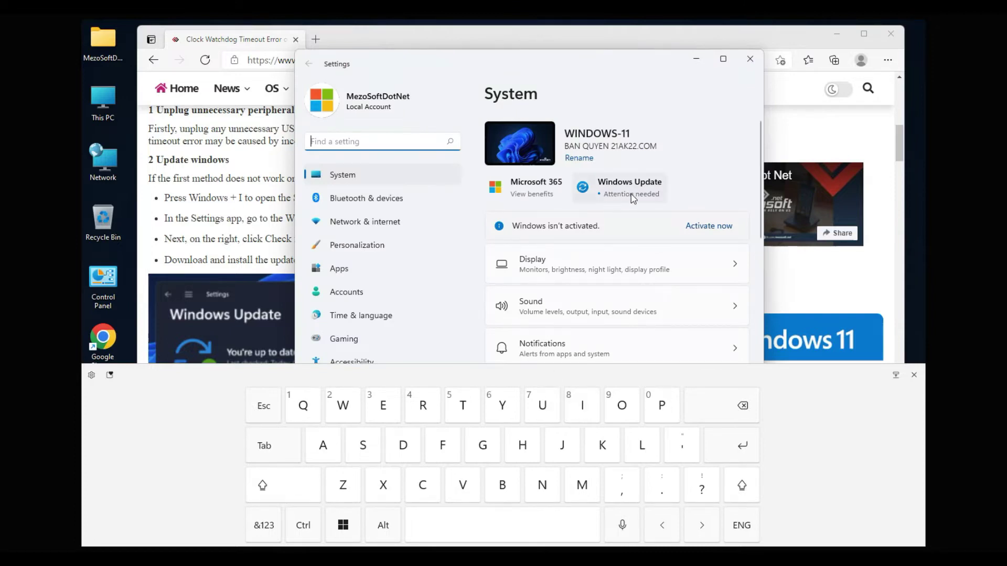
pyautogui.moveTo(536, 63); pyautogui.dragTo(651, 61)
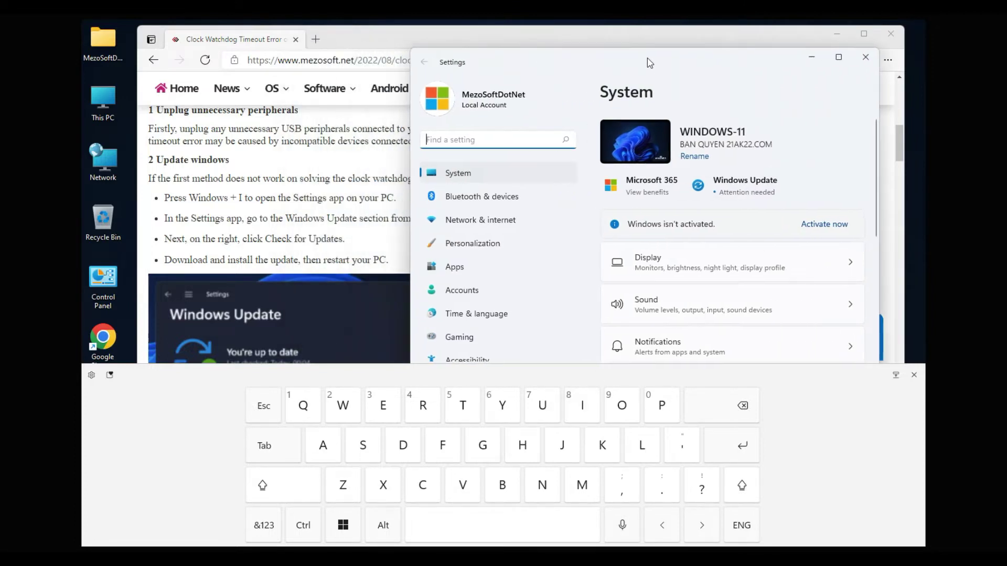
pyautogui.click(719, 189)
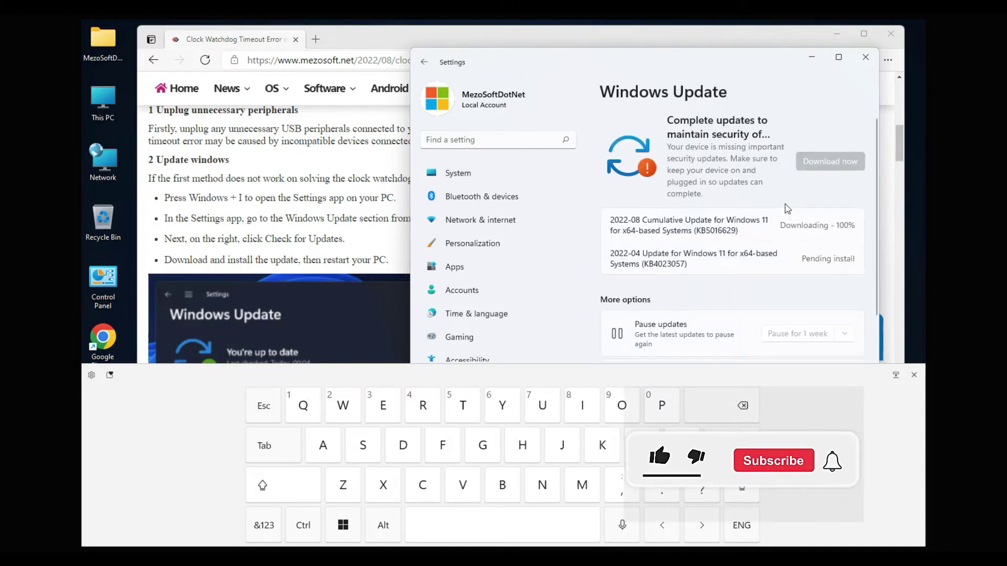
pyautogui.click(811, 58)
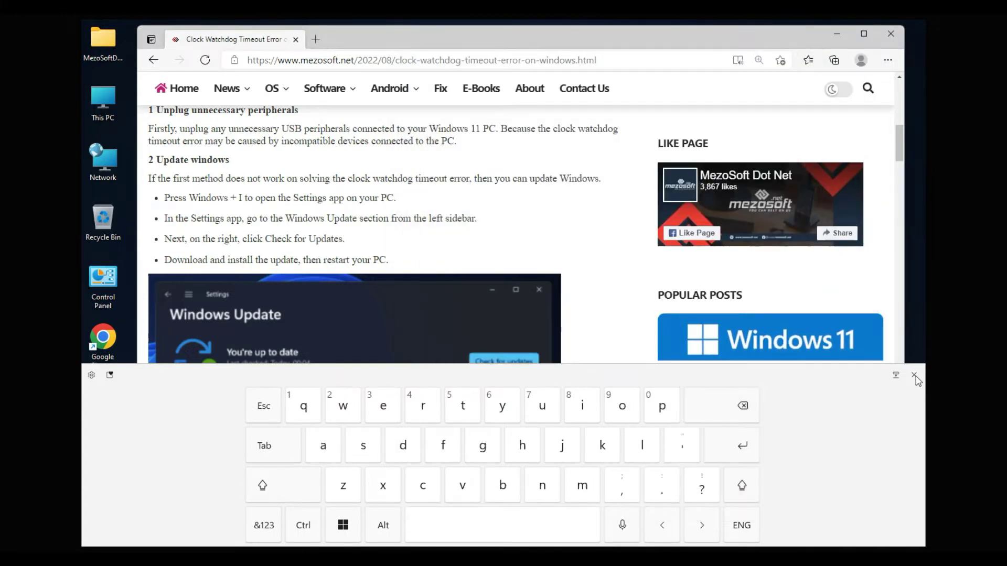
# - Highlight the '3 Disable Overclocking' heading and its paragraph explaining overclocking
pyautogui.click(917, 380)
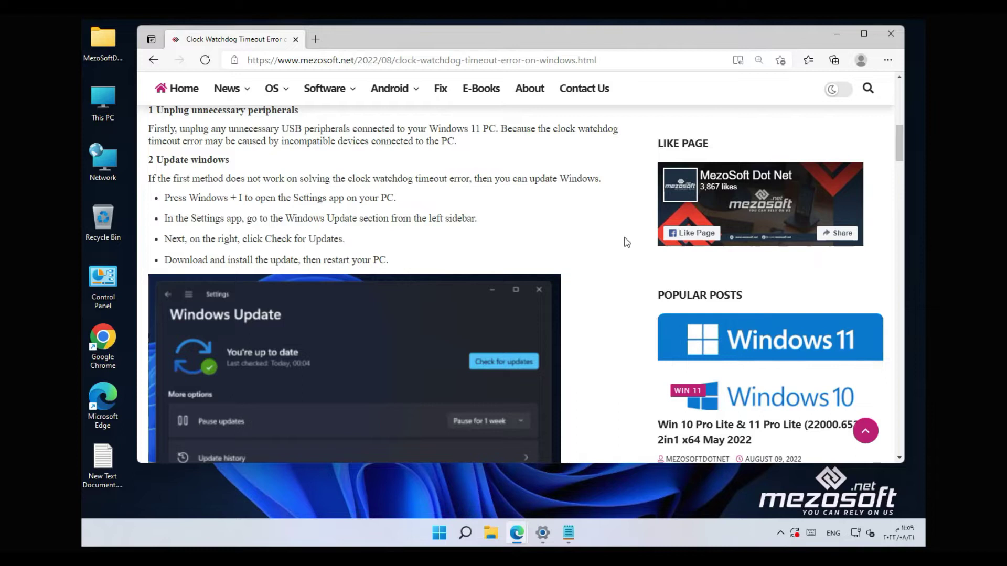
pyautogui.scroll(-3, 593, 240)
pyautogui.scroll(-3, 592, 240)
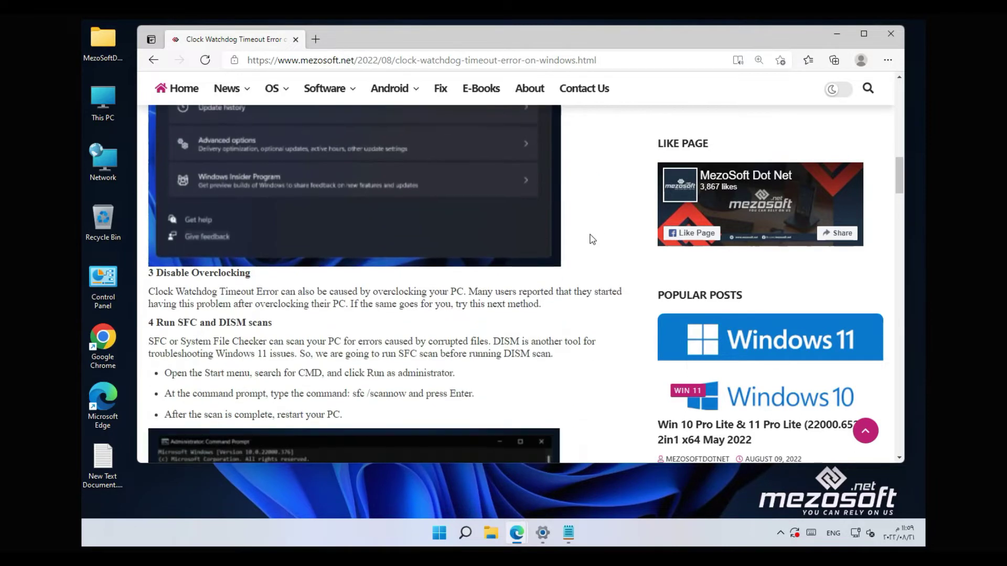
pyautogui.scroll(-2, 593, 239)
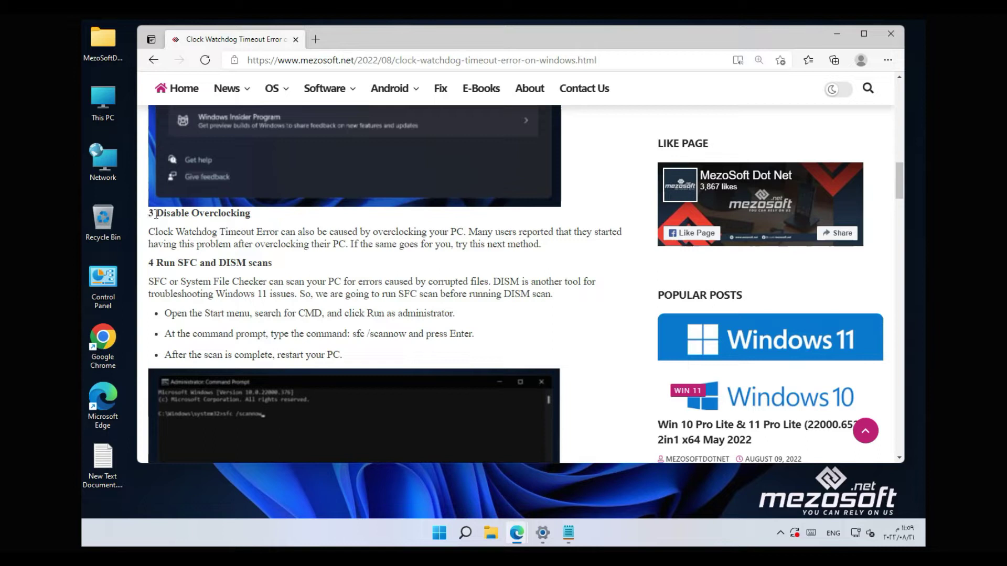
pyautogui.moveTo(156, 213); pyautogui.dragTo(189, 213)
pyautogui.click(293, 220)
pyautogui.tripleClick(198, 213)
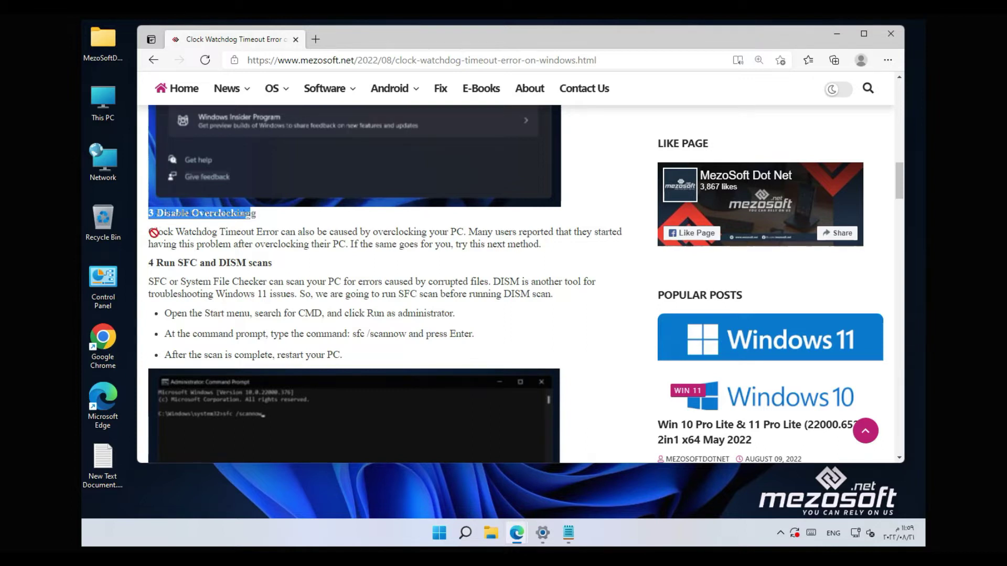
pyautogui.doubleClick(196, 232)
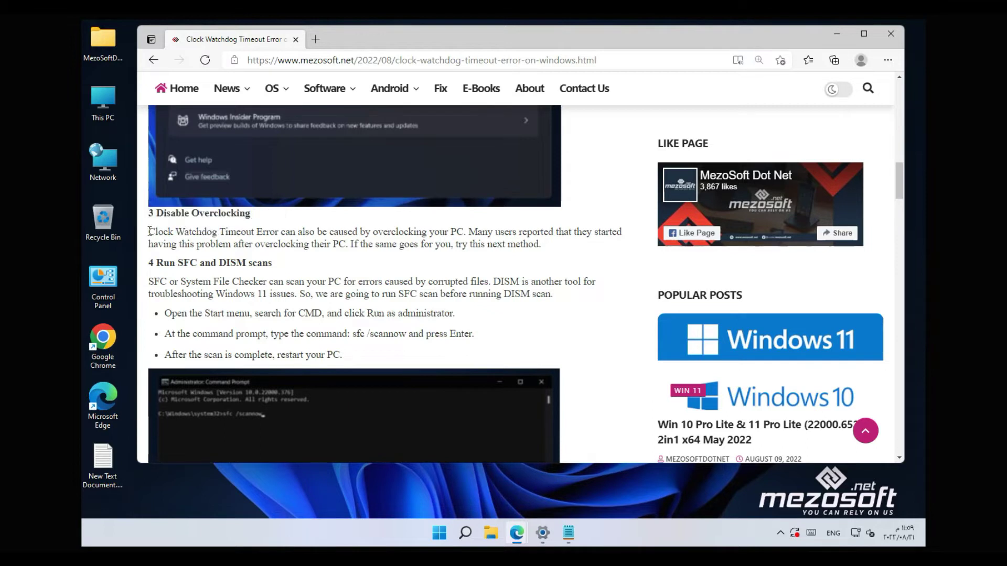
pyautogui.moveTo(147, 232); pyautogui.dragTo(545, 245)
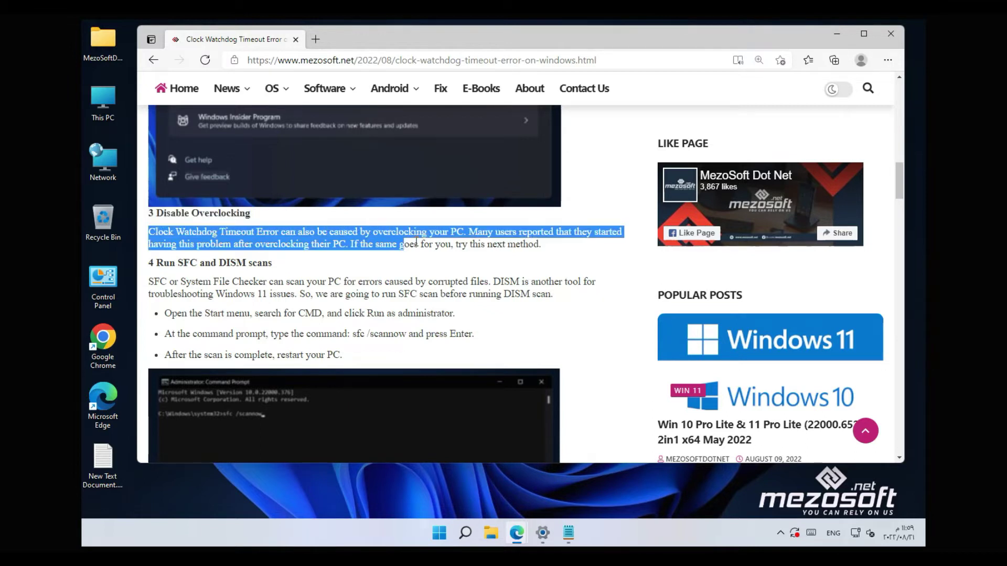
pyautogui.click(485, 264)
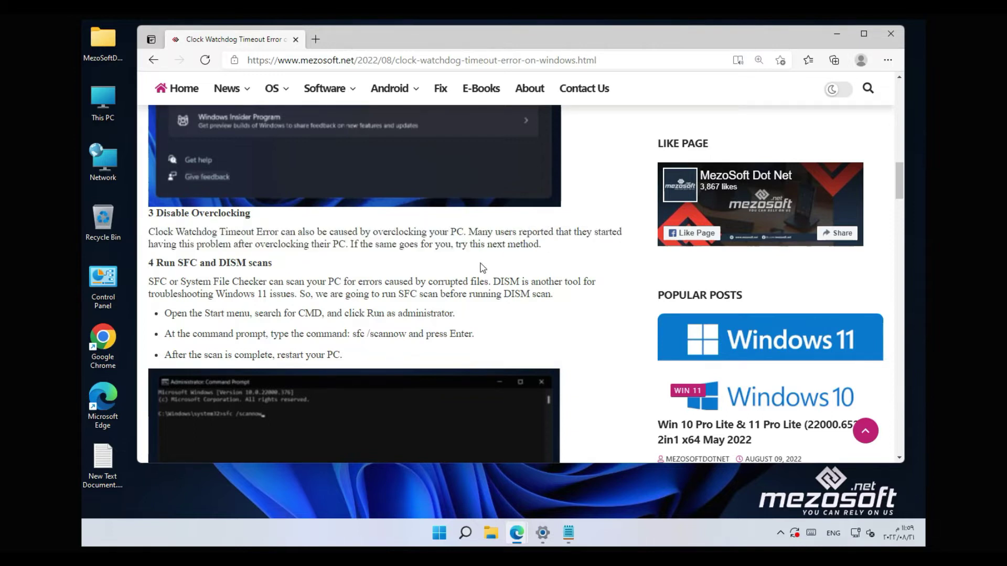
pyautogui.scroll(-2, 438, 268)
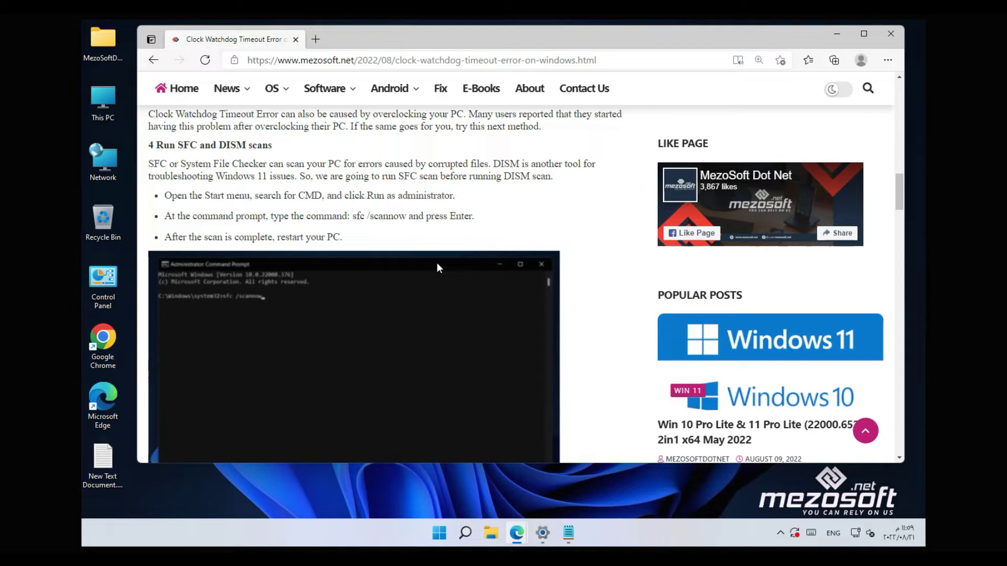
# - Check the sfc /scannow line in Notepad, minimize it, and highlight the '4 Run SFC and DISM scans' heading
pyautogui.click(568, 534)
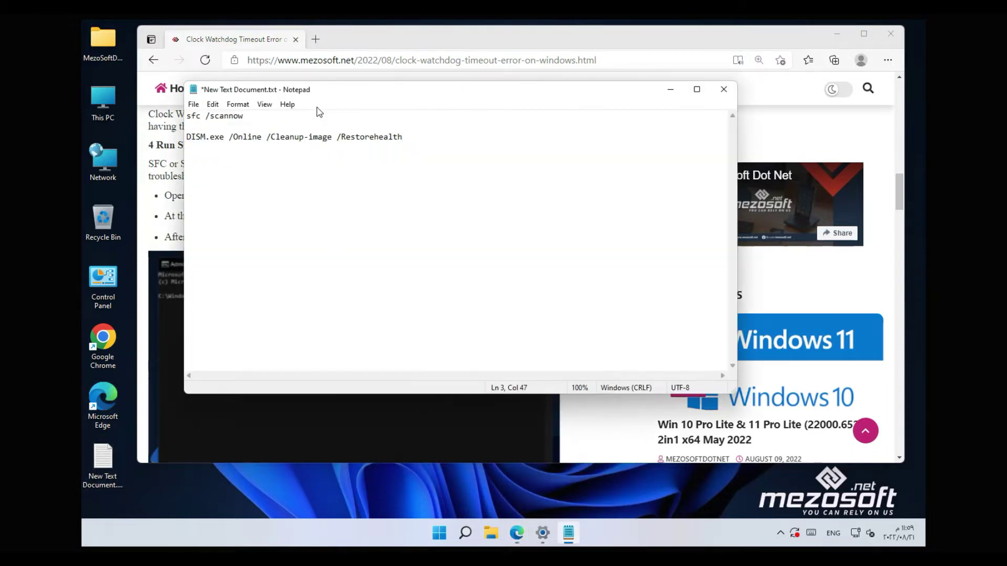
pyautogui.moveTo(325, 95)
pyautogui.mouseDown()
pyautogui.moveTo(389, 282)
pyautogui.moveTo(376, 318)
pyautogui.mouseUp()
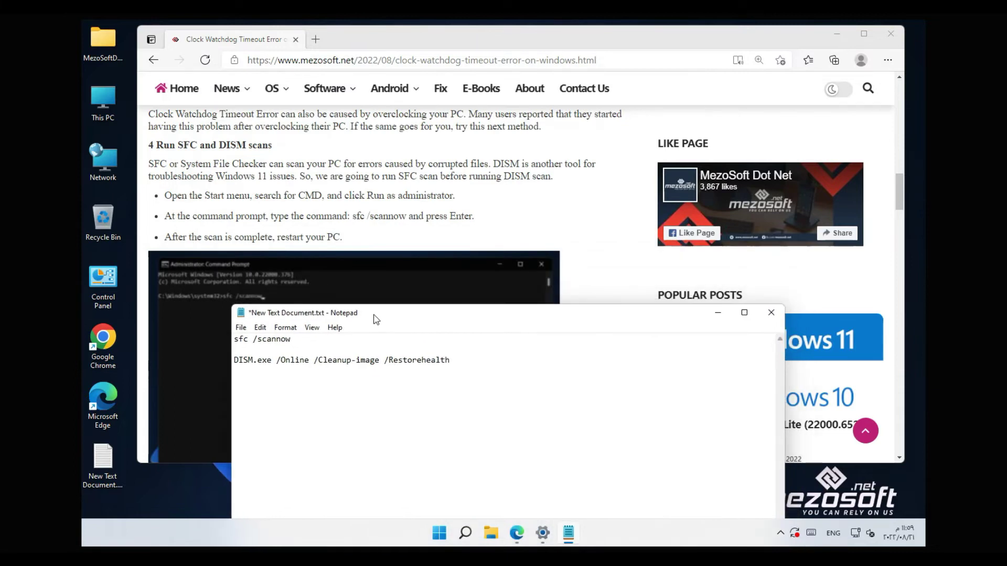
pyautogui.moveTo(291, 339); pyautogui.dragTo(222, 339)
pyautogui.click(717, 312)
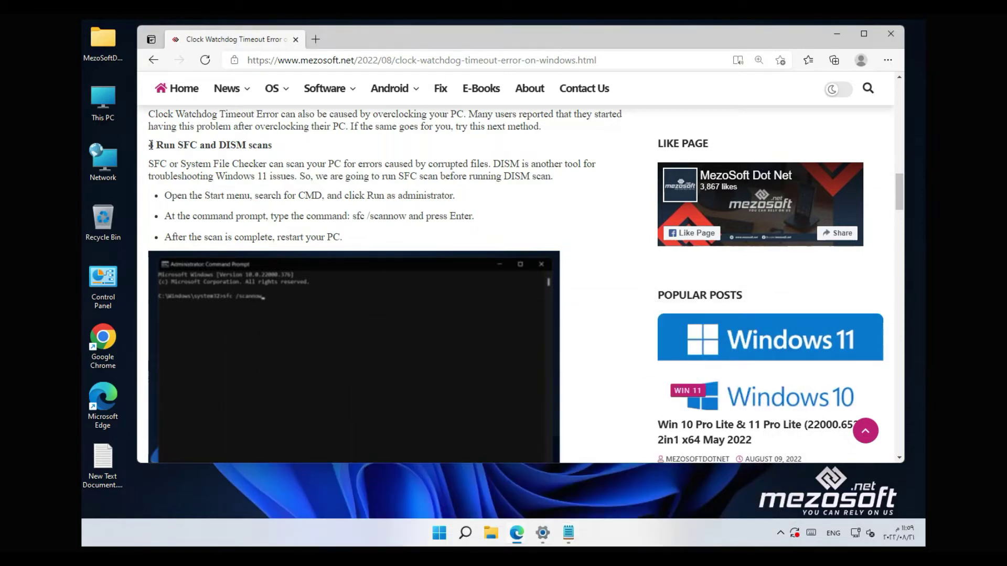
pyautogui.moveTo(149, 145); pyautogui.dragTo(278, 146)
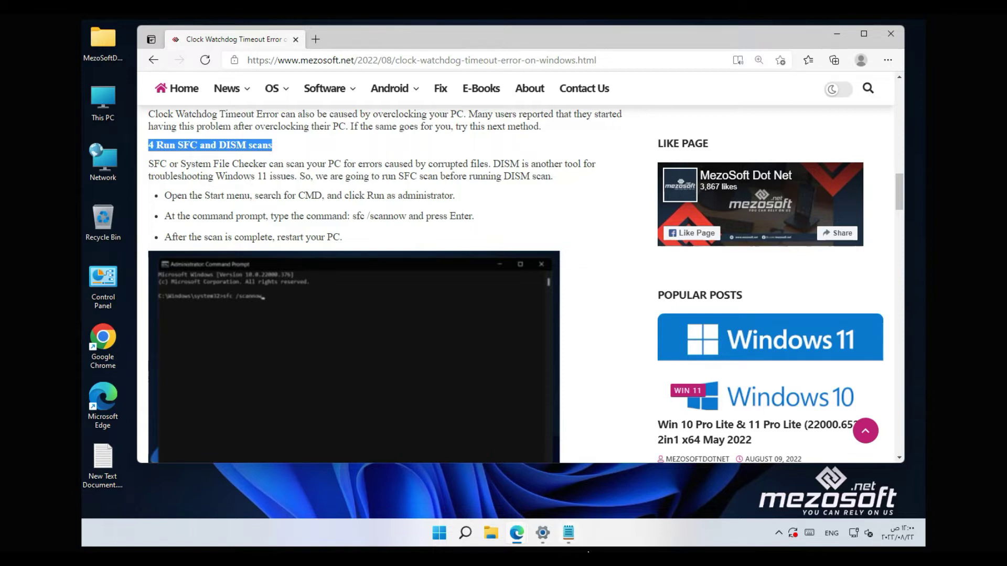
# - Launch Command Prompt from Windows search and run sfc /scannow
pyautogui.click(464, 533)
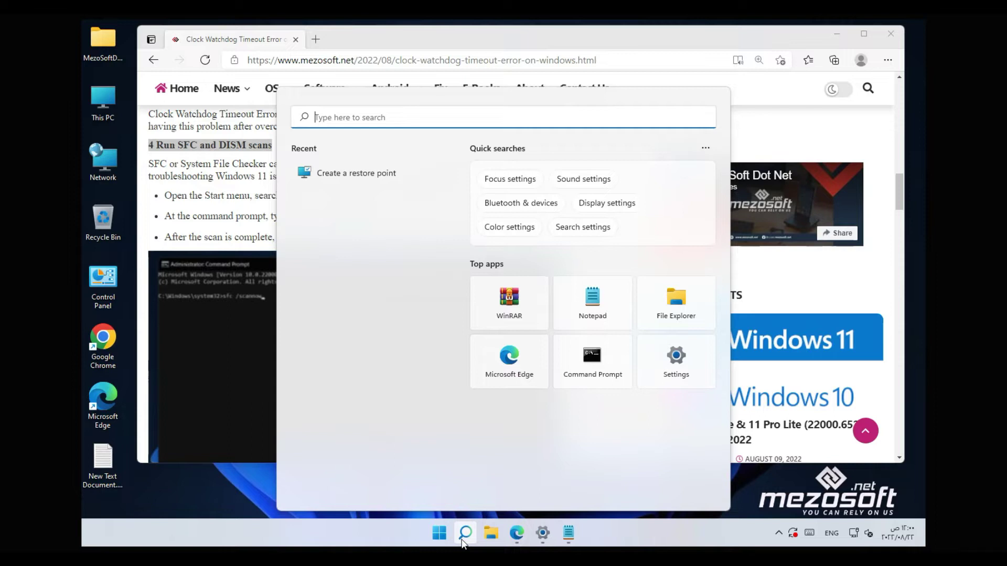
pyautogui.write('cmd')
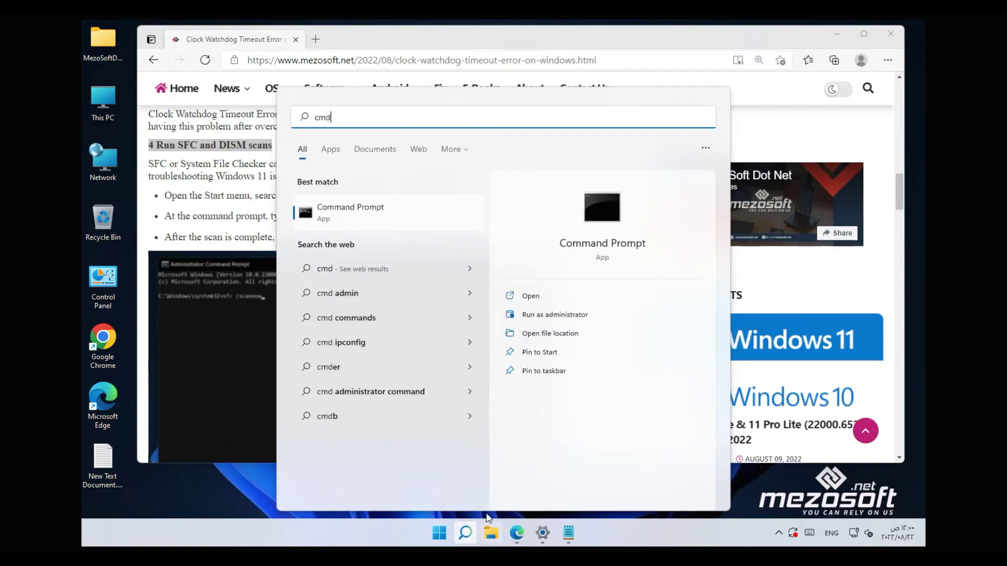
pyautogui.click(415, 224)
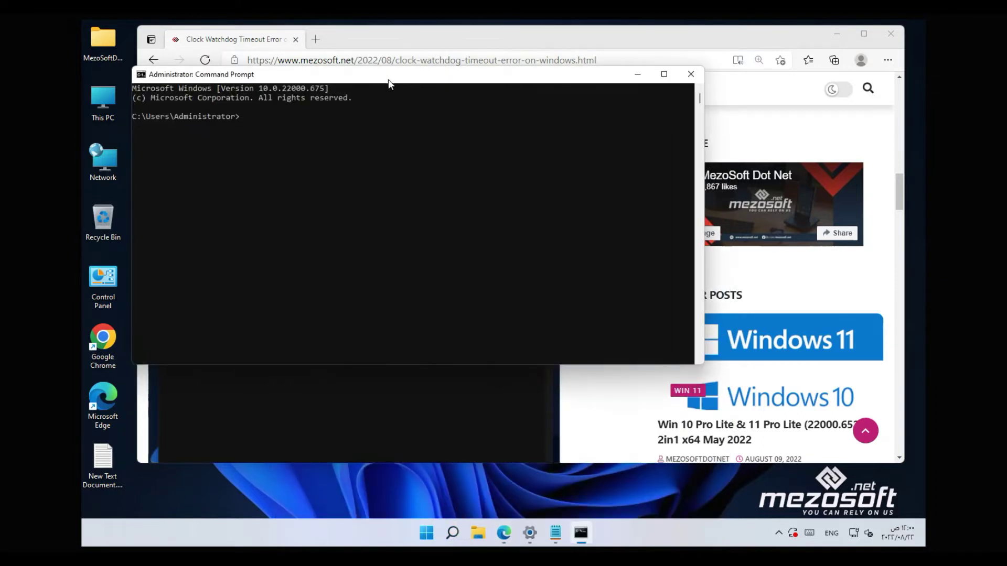
pyautogui.moveTo(386, 76); pyautogui.dragTo(495, 294)
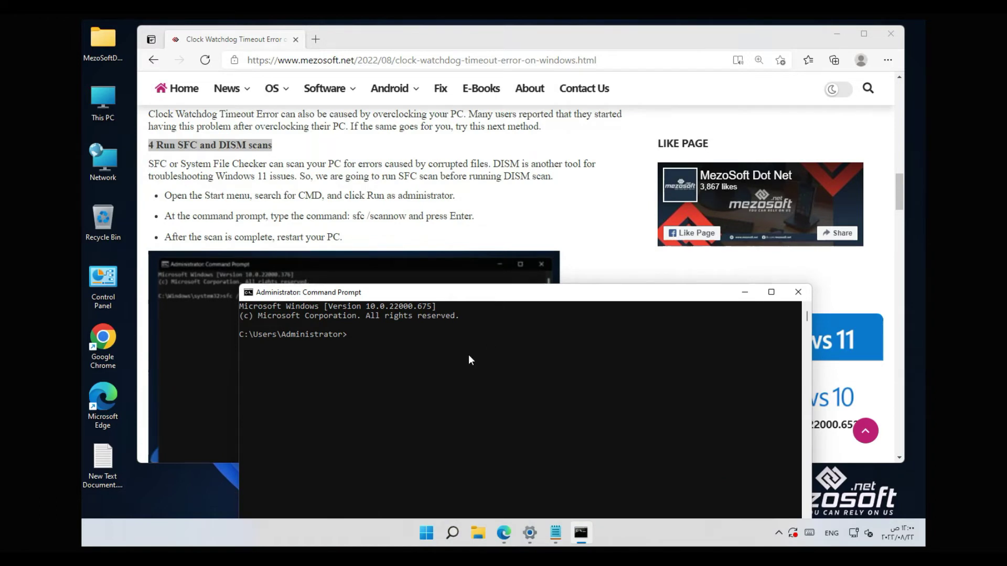
pyautogui.write('sfc /scannow')
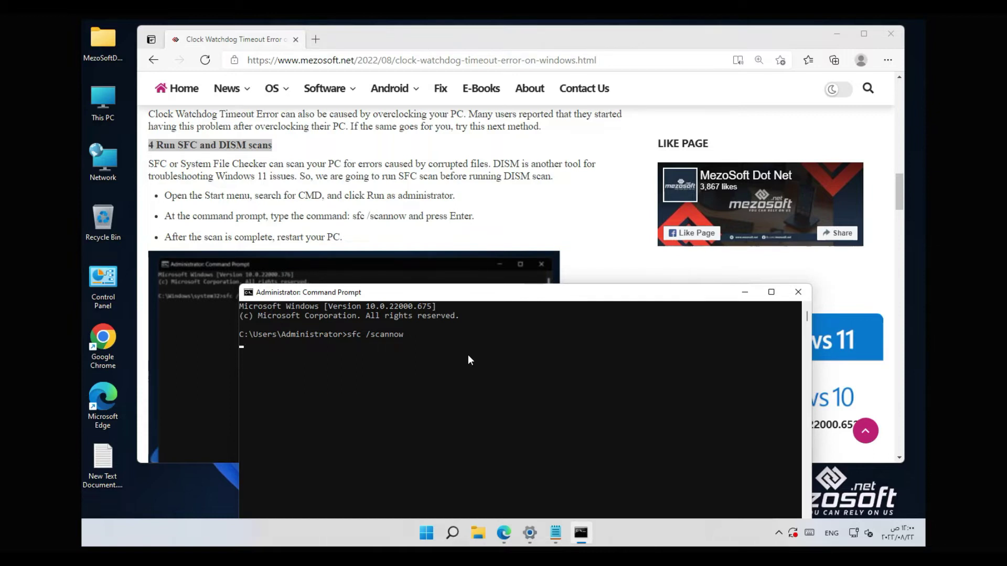
pyautogui.press('Return')
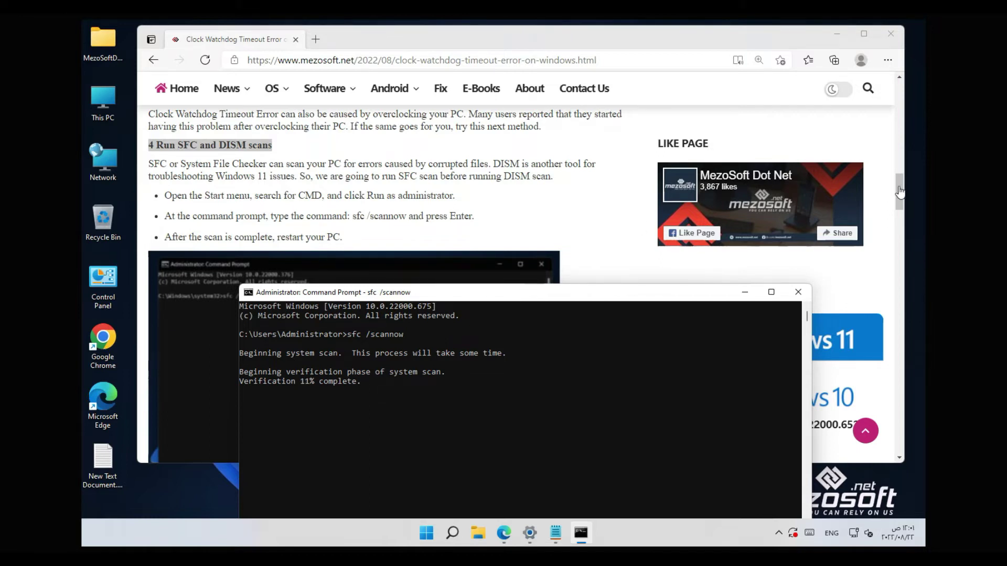
pyautogui.moveTo(899, 185); pyautogui.dragTo(898, 191)
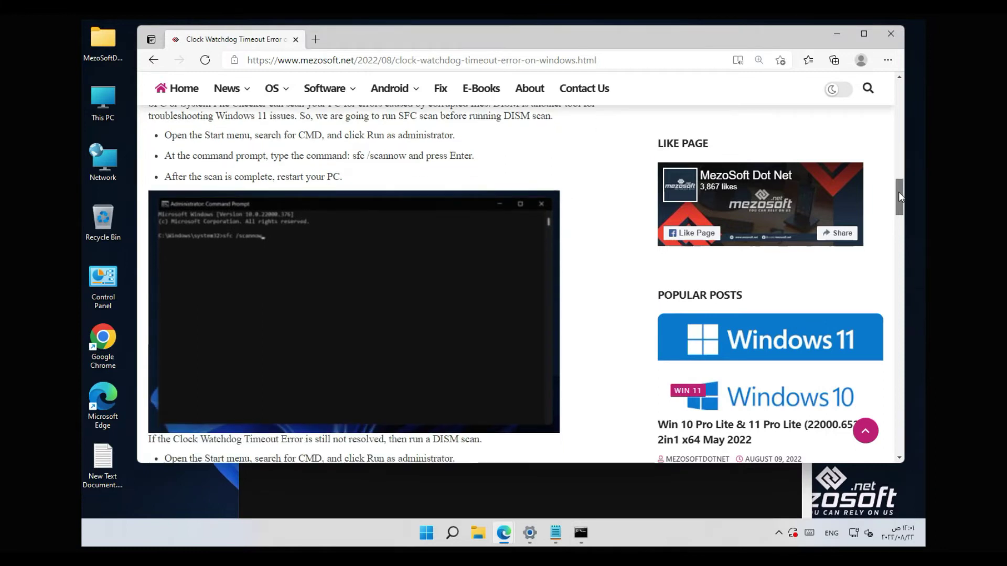
pyautogui.moveTo(899, 191); pyautogui.dragTo(898, 194)
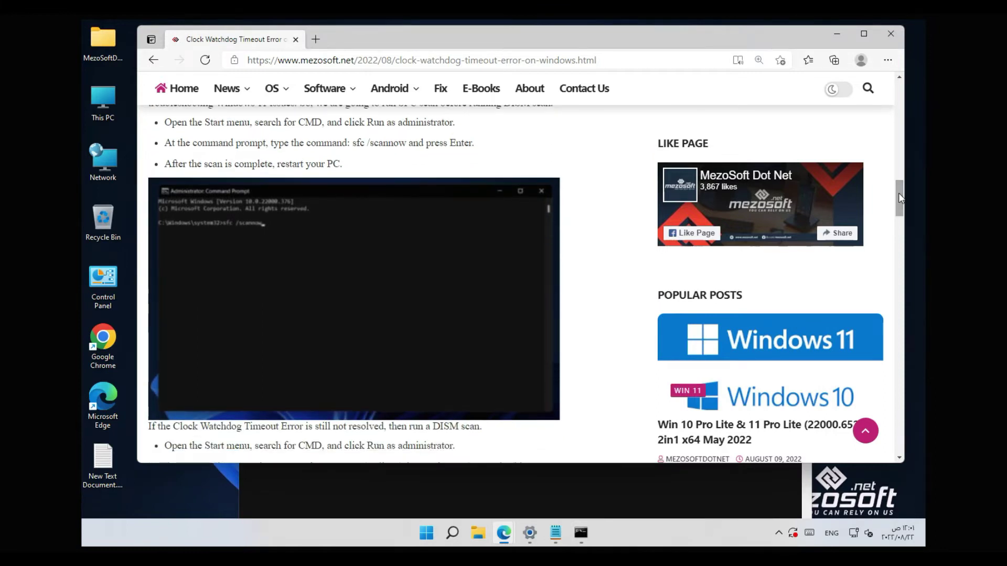
# - Bring the Command Prompt window forward and move it up and to the right
pyautogui.click(663, 499)
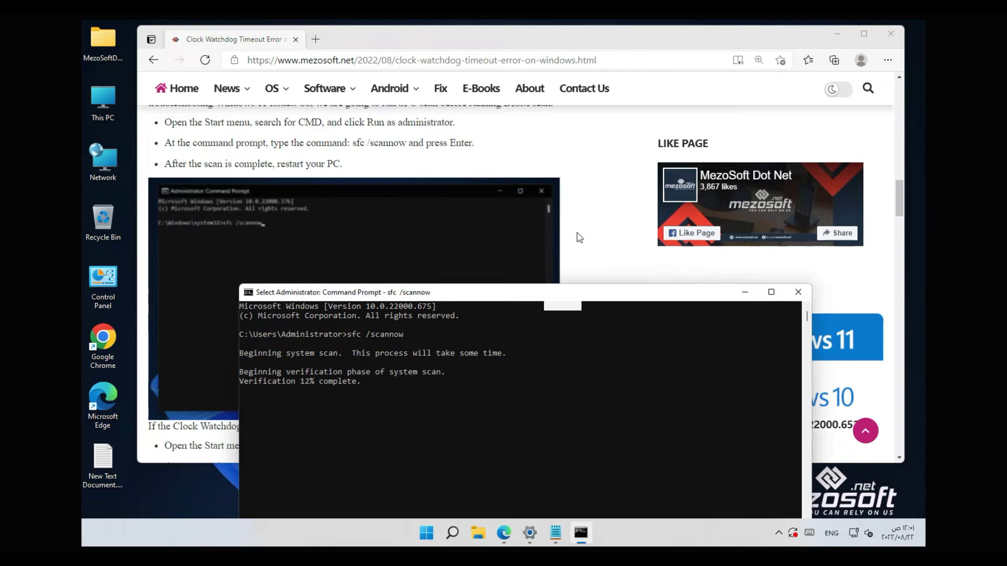
pyautogui.moveTo(488, 293)
pyautogui.mouseDown()
pyautogui.moveTo(549, 250)
pyautogui.moveTo(581, 139)
pyautogui.mouseUp()
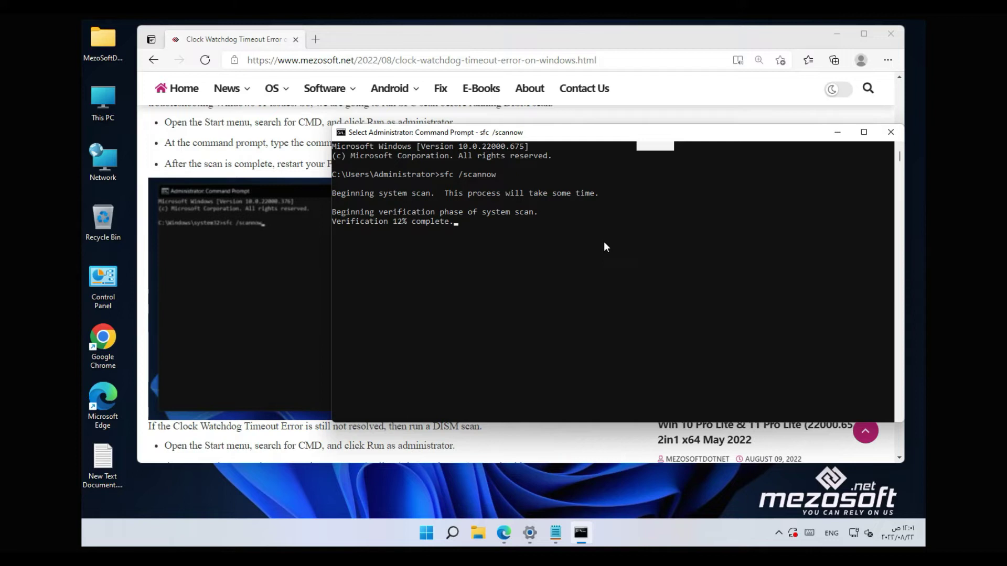
pyautogui.scroll(-1, 293, 306)
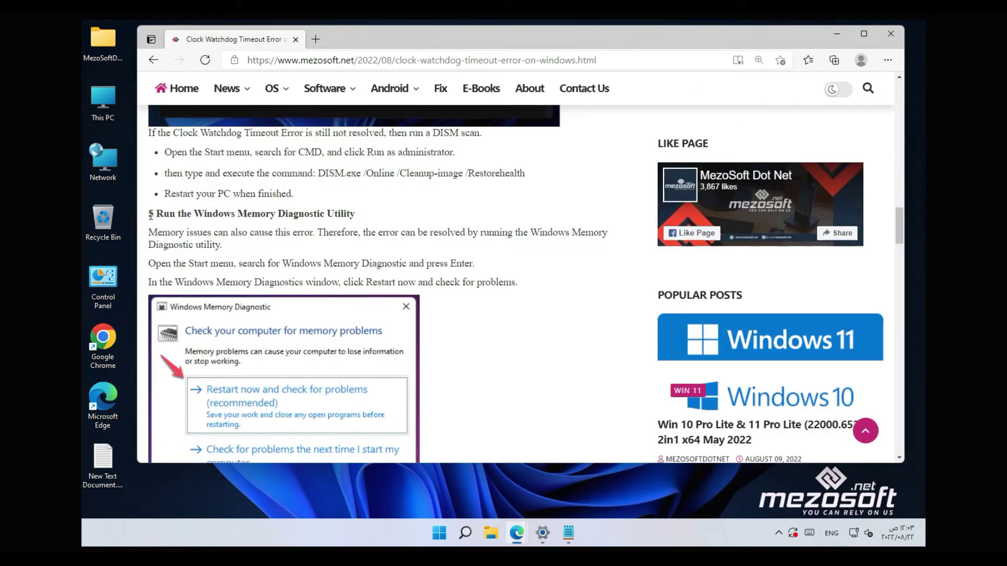
# - Copy 'Windows Memory Diagnostic' from the article and paste it into Windows search
pyautogui.moveTo(149, 213); pyautogui.dragTo(357, 213)
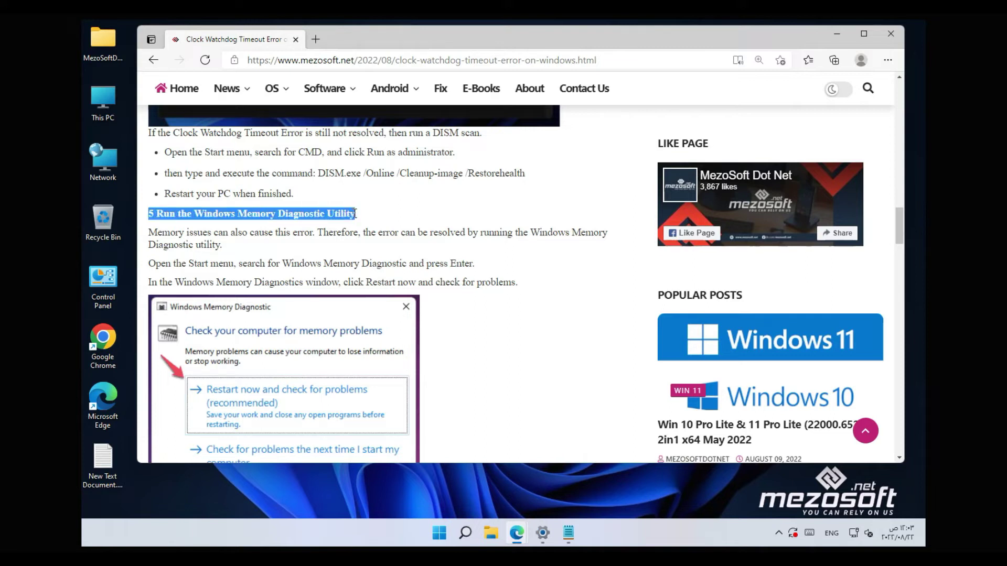
pyautogui.click(310, 249)
pyautogui.moveTo(284, 262); pyautogui.dragTo(407, 263)
pyautogui.hotkey('ctrl', 'c')
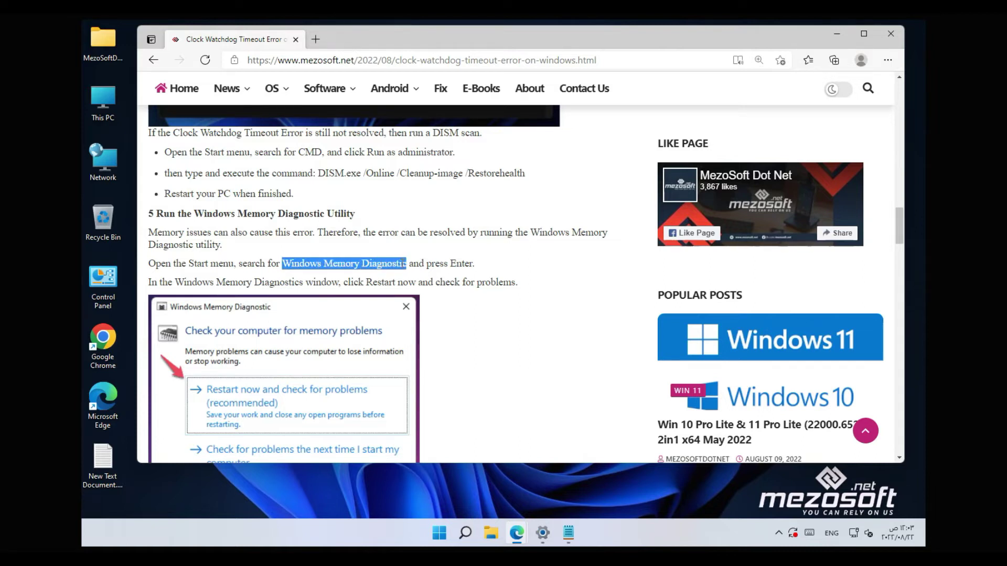
pyautogui.click(464, 534)
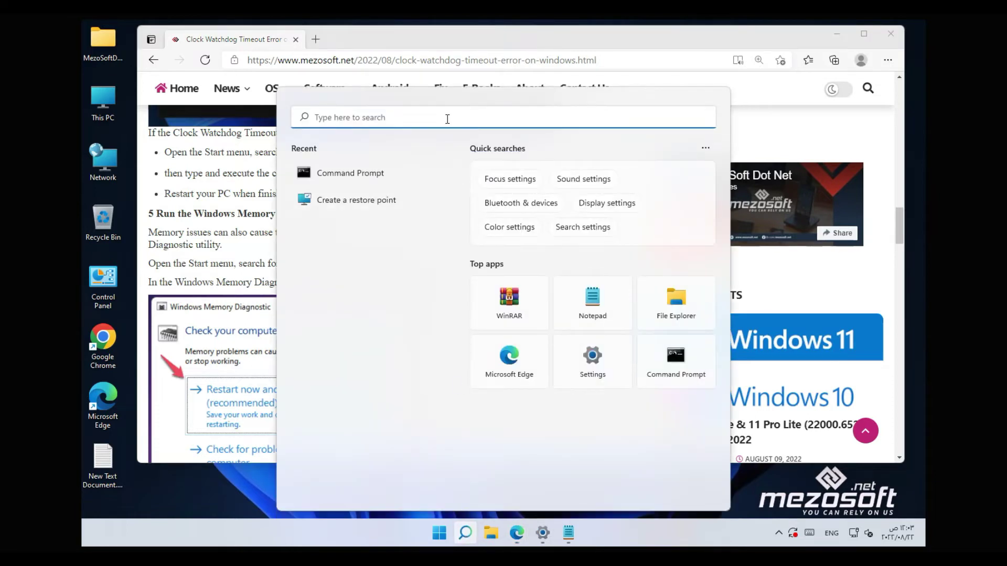
pyautogui.hotkey('ctrl', 'v')
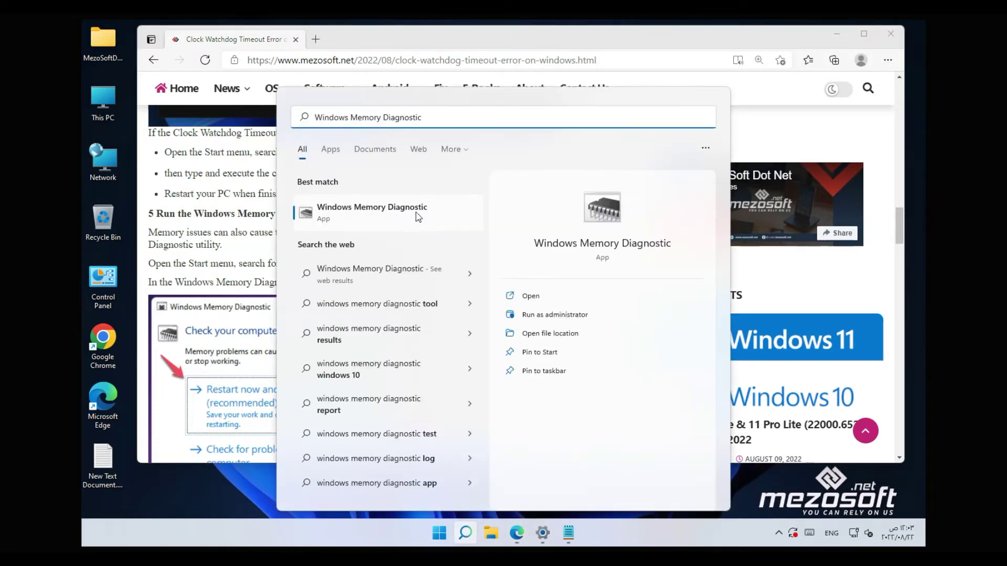
# - Open Windows Memory Diagnostic, position it beside the article screenshot, and highlight '6 Update drivers'
pyautogui.click(417, 216)
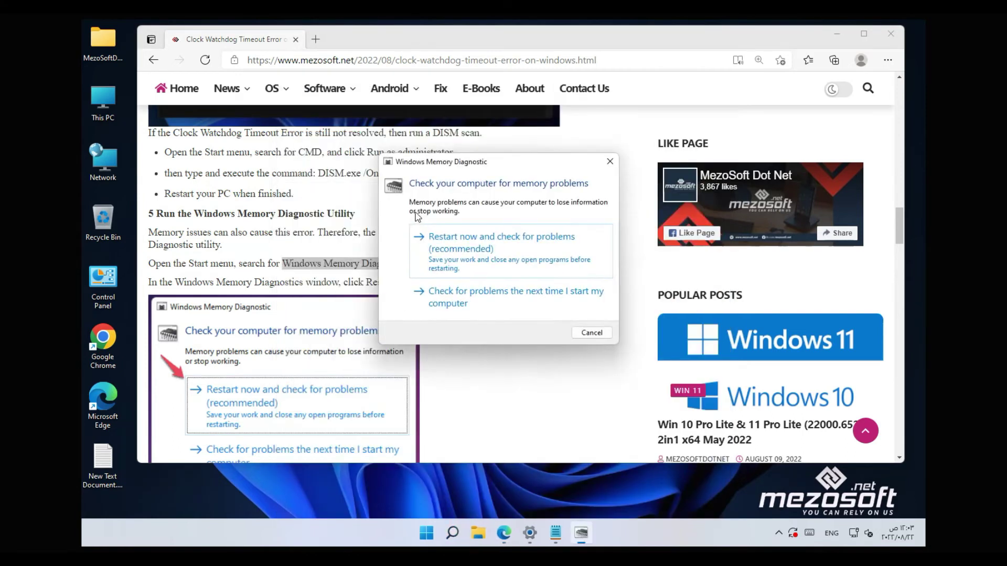
pyautogui.moveTo(469, 169); pyautogui.dragTo(589, 240)
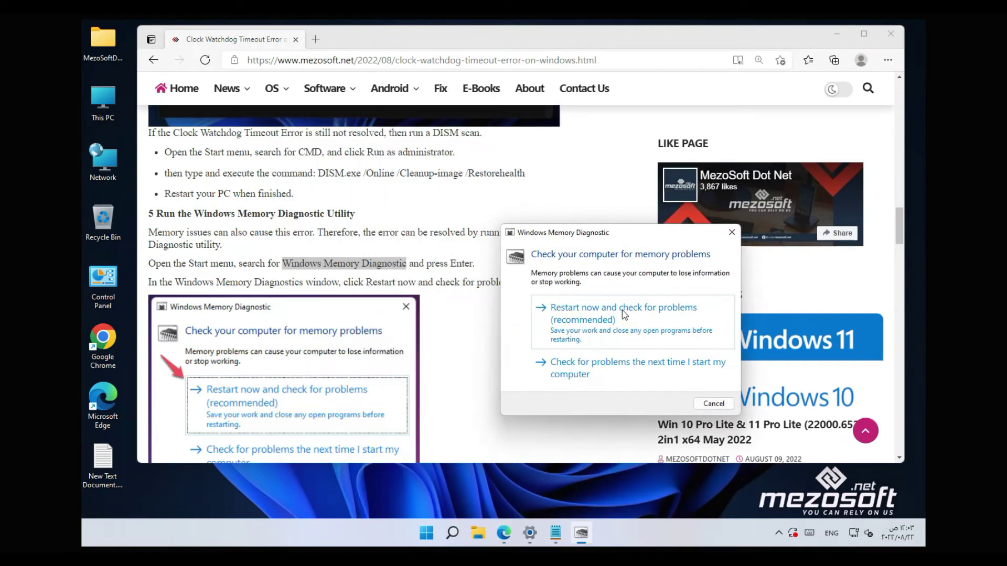
pyautogui.scroll(-1, 474, 230)
pyautogui.scroll(1, 474, 231)
pyautogui.scroll(-2, 474, 230)
pyautogui.scroll(-1, 474, 229)
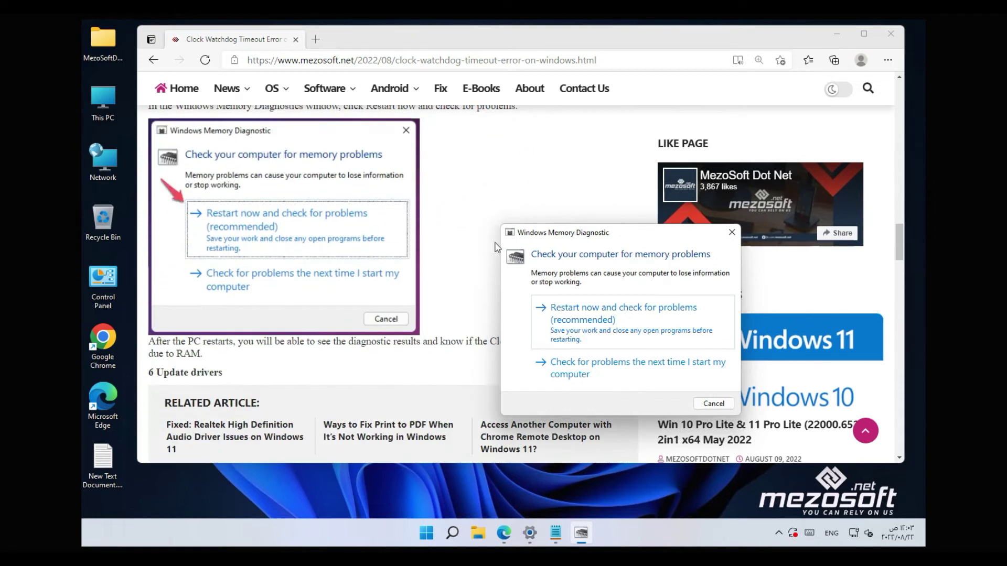
pyautogui.moveTo(627, 236); pyautogui.dragTo(727, 165)
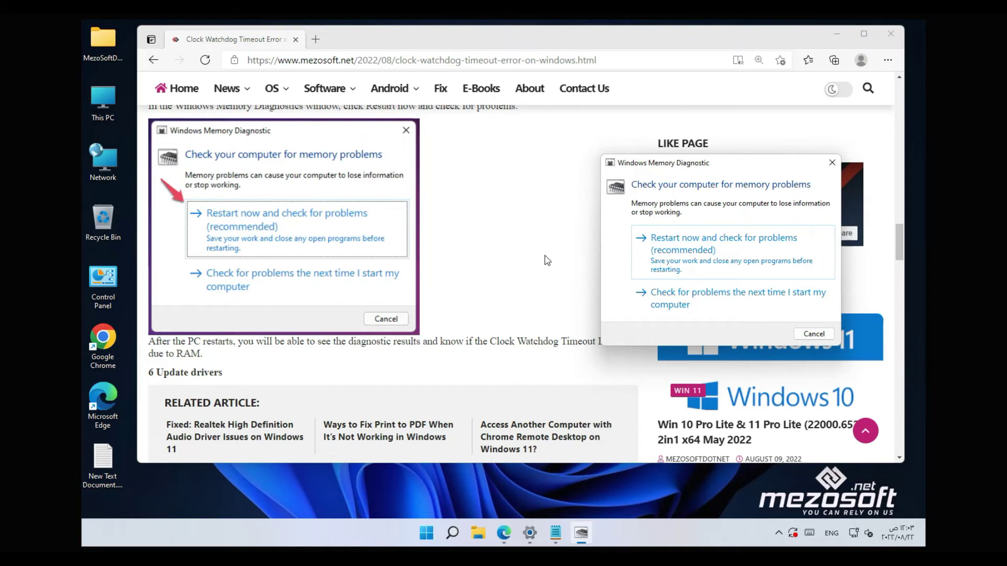
pyautogui.scroll(3, 547, 260)
pyautogui.scroll(2, 547, 259)
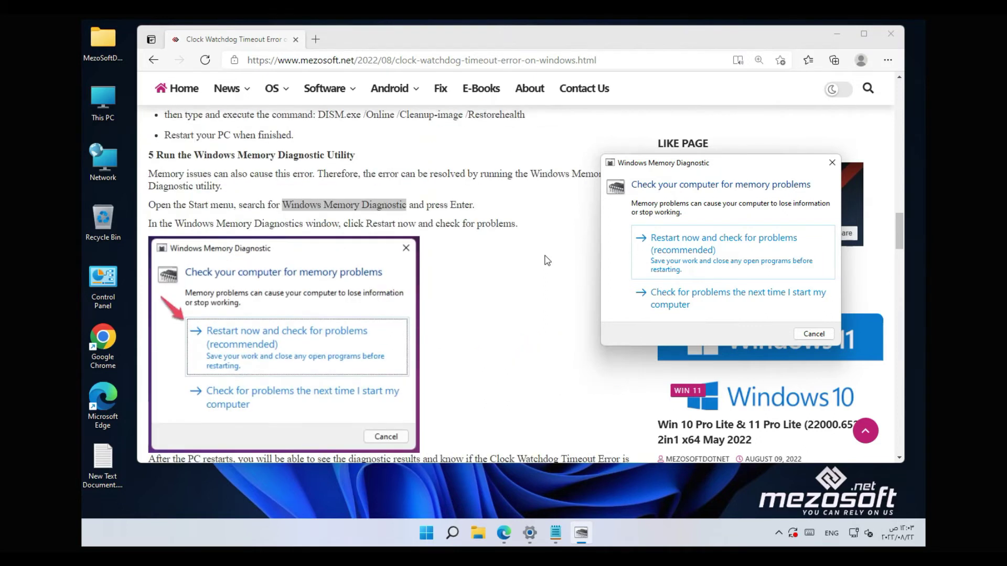
pyautogui.moveTo(673, 165); pyautogui.dragTo(577, 258)
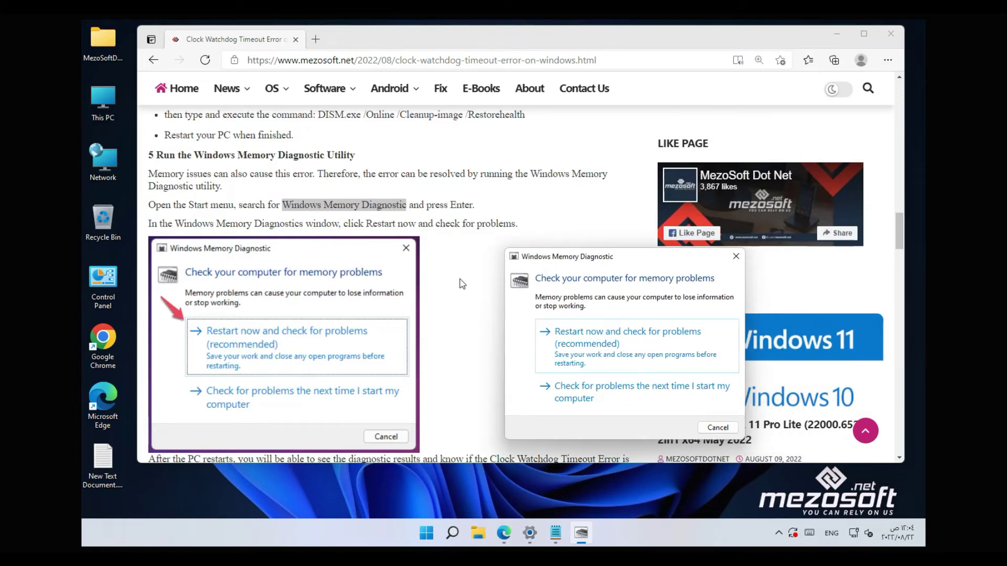
pyautogui.scroll(-2, 462, 283)
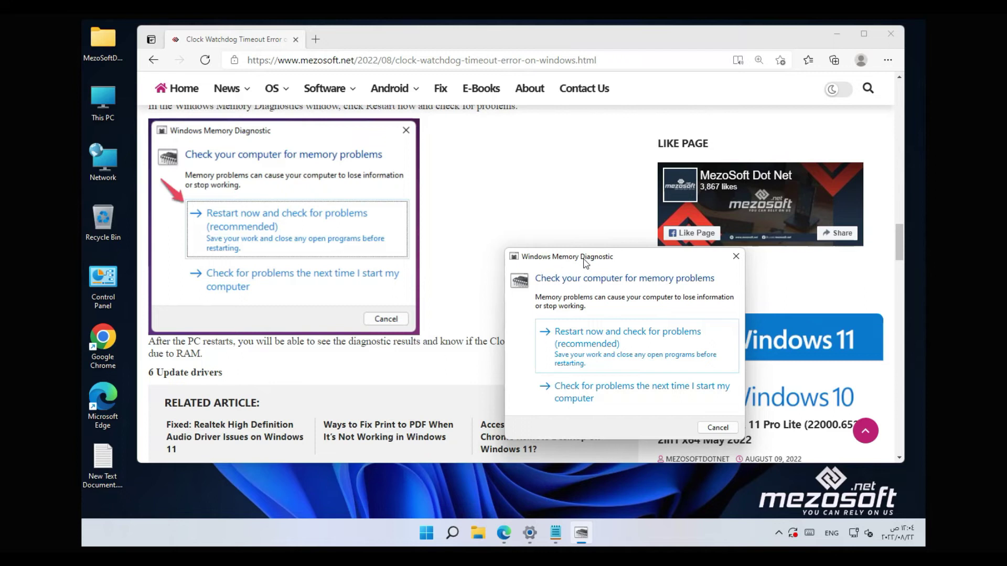
pyautogui.moveTo(587, 257)
pyautogui.mouseDown()
pyautogui.moveTo(684, 128)
pyautogui.moveTo(665, 132)
pyautogui.mouseUp()
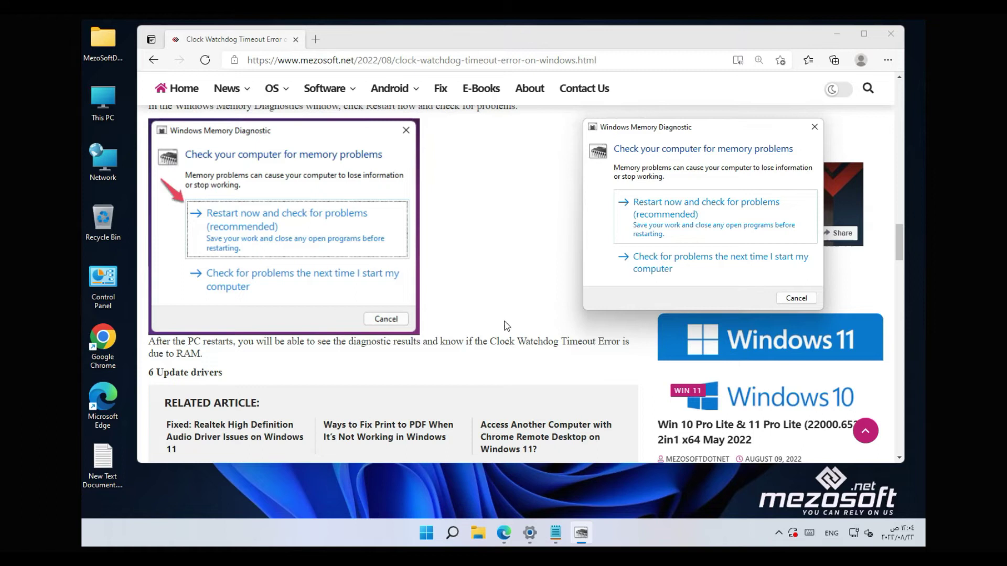
pyautogui.scroll(-2, 506, 319)
pyautogui.scroll(4, 506, 319)
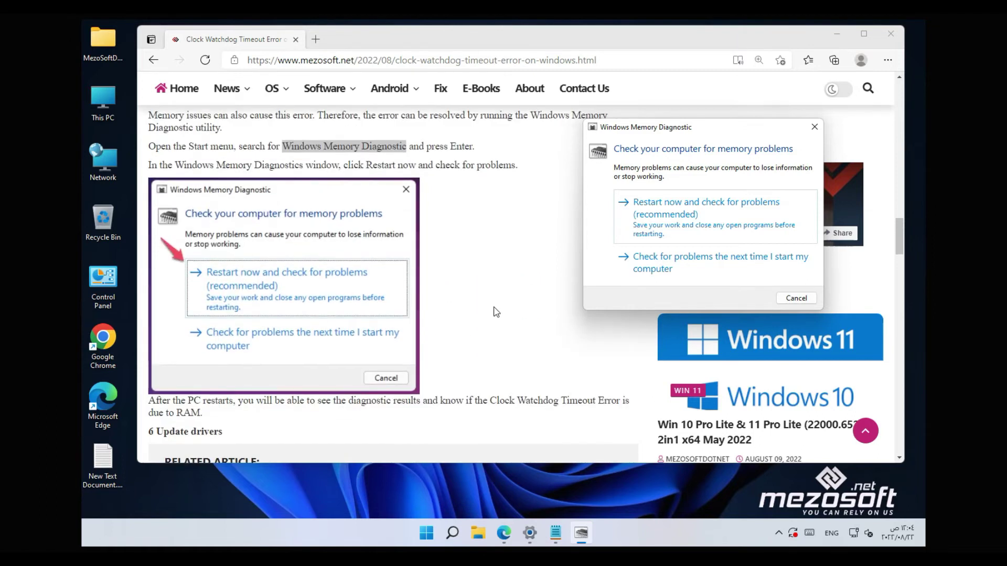
pyautogui.scroll(-3, 496, 311)
pyautogui.scroll(-4, 495, 312)
pyautogui.scroll(-2, 492, 307)
pyautogui.scroll(-4, 441, 310)
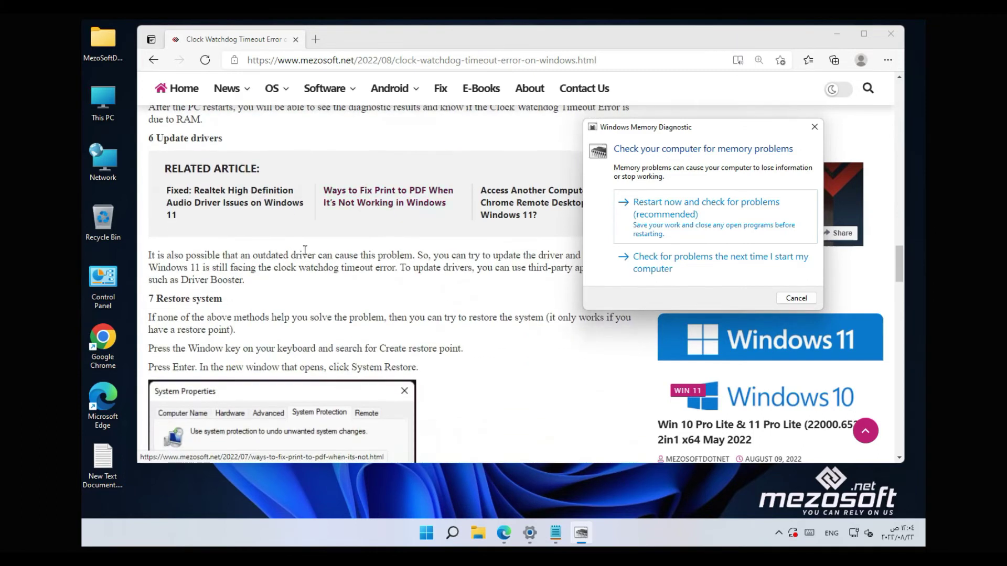
pyautogui.moveTo(157, 137); pyautogui.dragTo(235, 144)
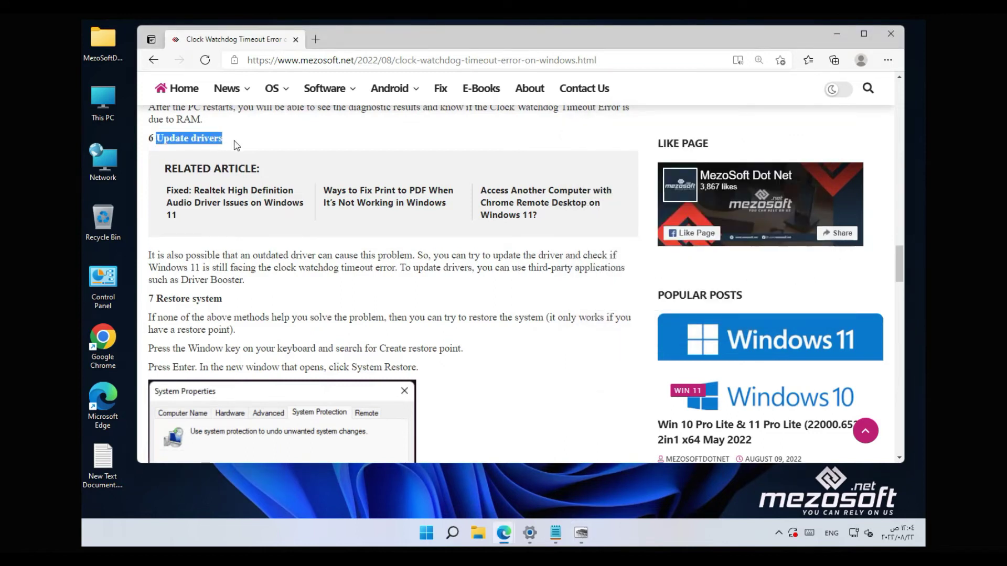
pyautogui.click(113, 113)
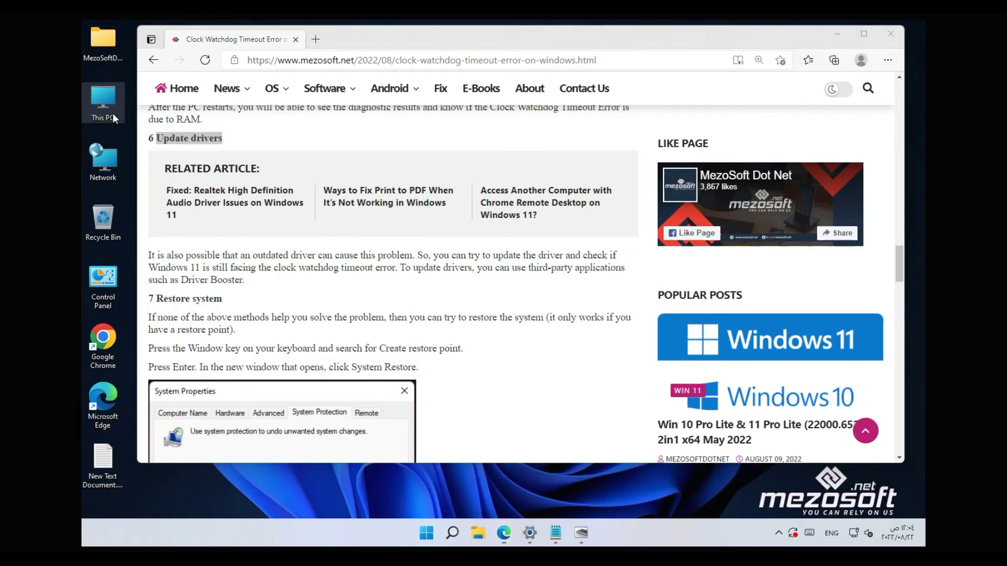
pyautogui.rightClick(112, 113)
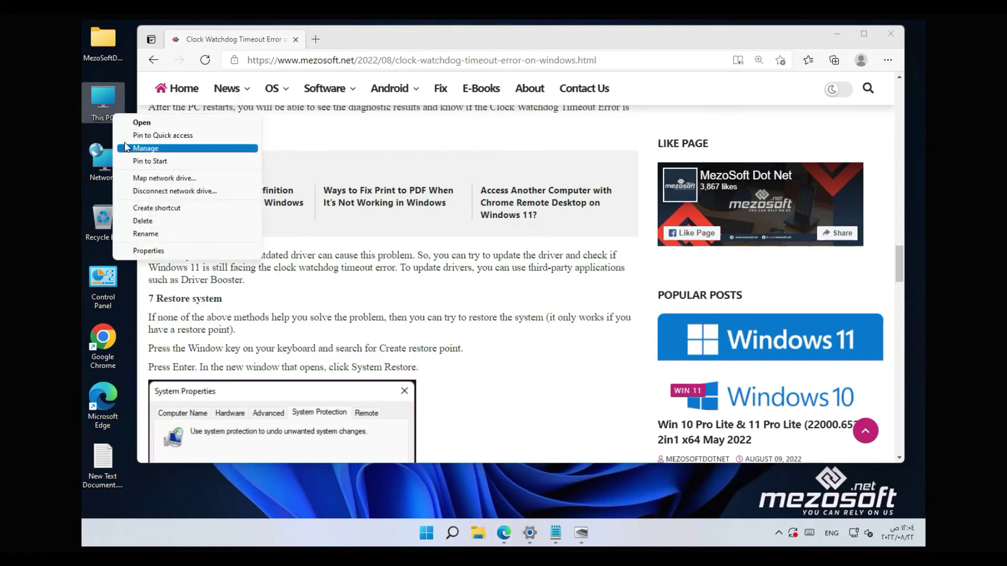
pyautogui.click(124, 142)
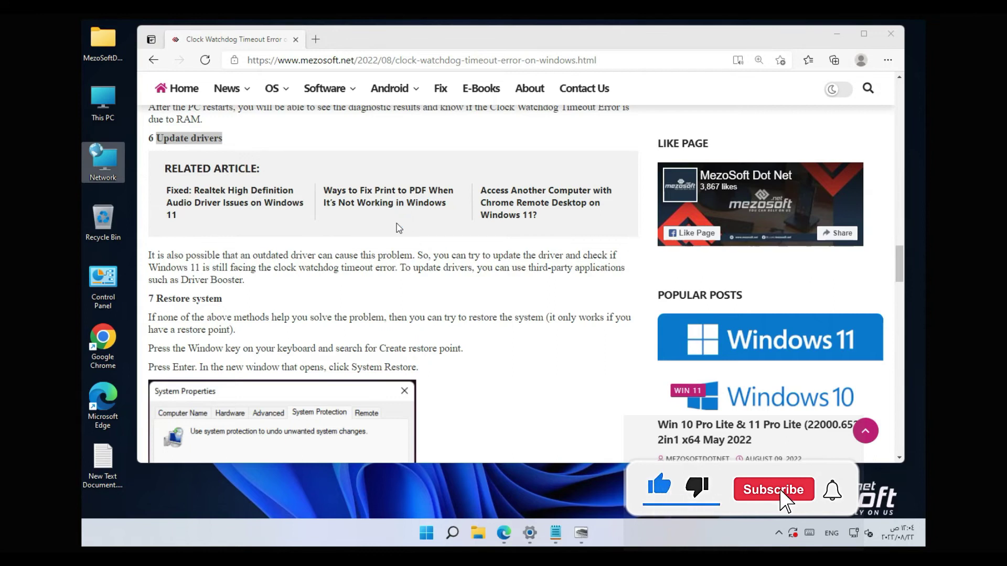
pyautogui.click(156, 158)
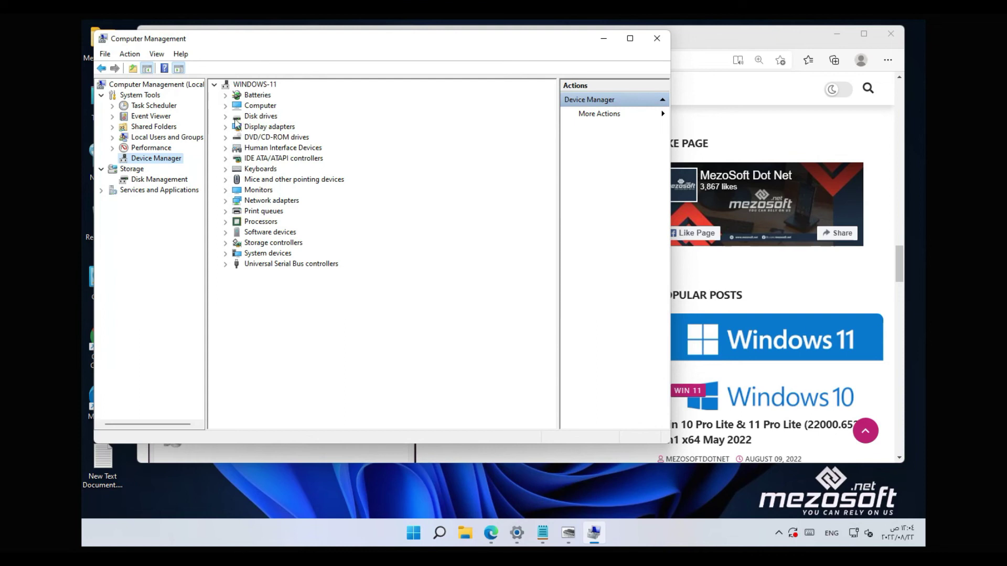
pyautogui.click(227, 116)
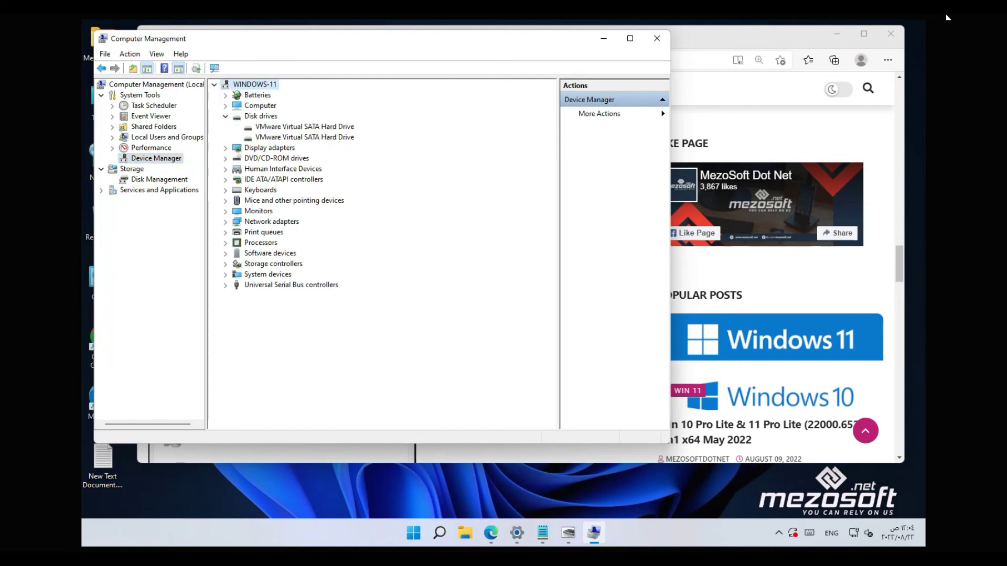
pyautogui.click(657, 37)
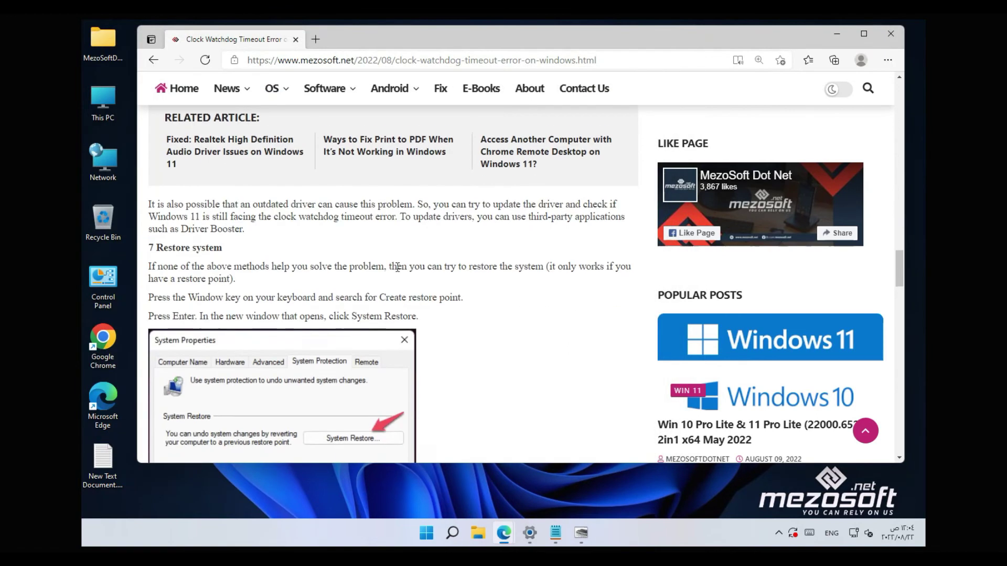
pyautogui.scroll(-4, 397, 268)
pyautogui.scroll(1, 369, 251)
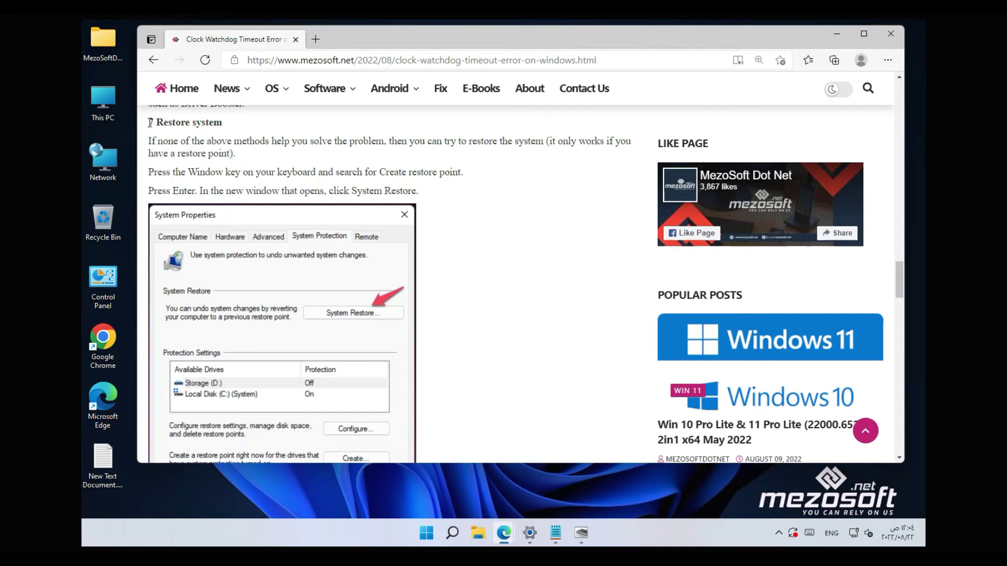
# - Copy the phrase 'Create restore point' from the '7 Restore system' section
pyautogui.moveTo(150, 122); pyautogui.dragTo(228, 126)
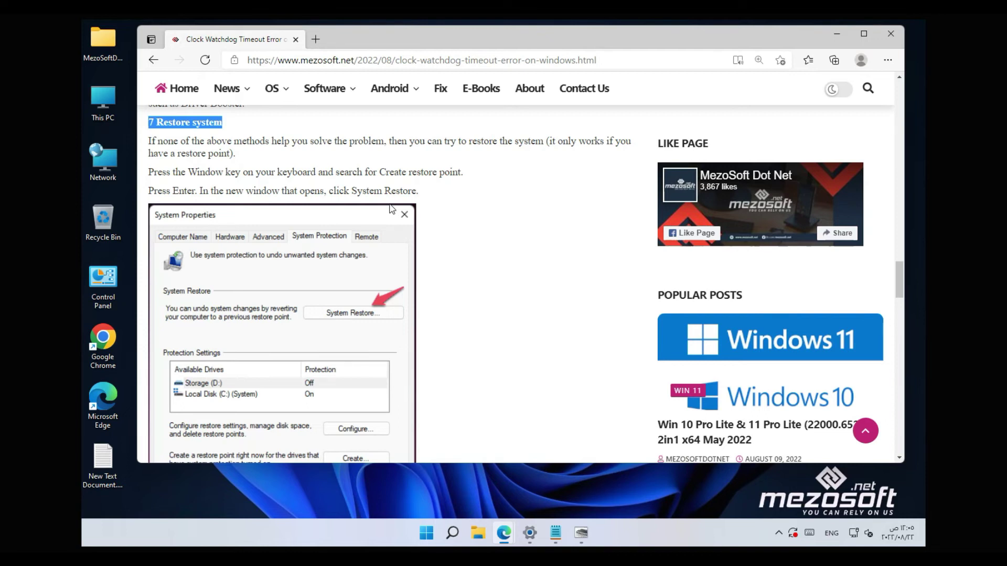
pyautogui.moveTo(379, 172); pyautogui.dragTo(462, 172)
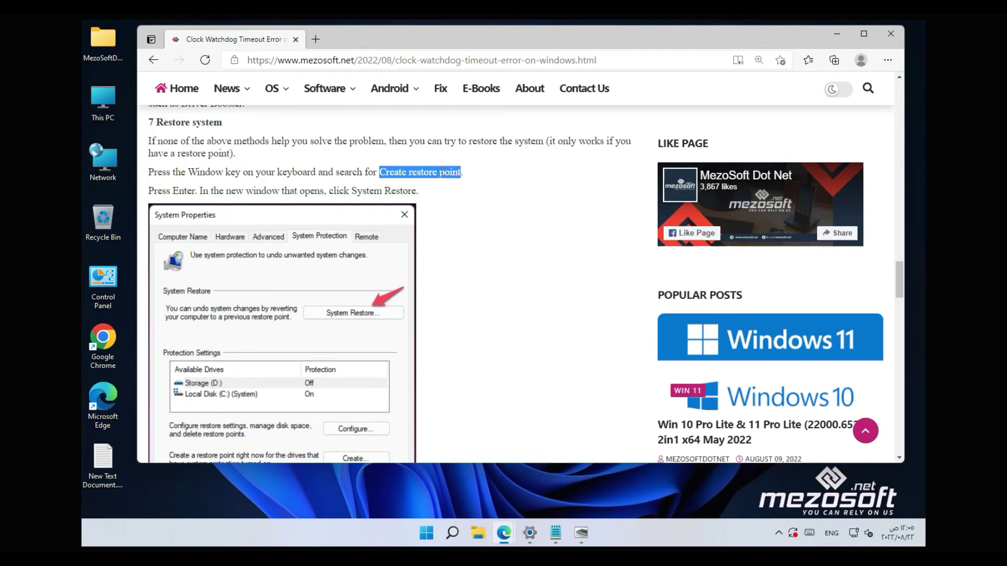
pyautogui.rightClick(436, 171)
pyautogui.click(465, 186)
pyautogui.click(452, 533)
# - Search 'Create restore point', launch System Restore, and accept the recommended restore point
pyautogui.click(452, 533)
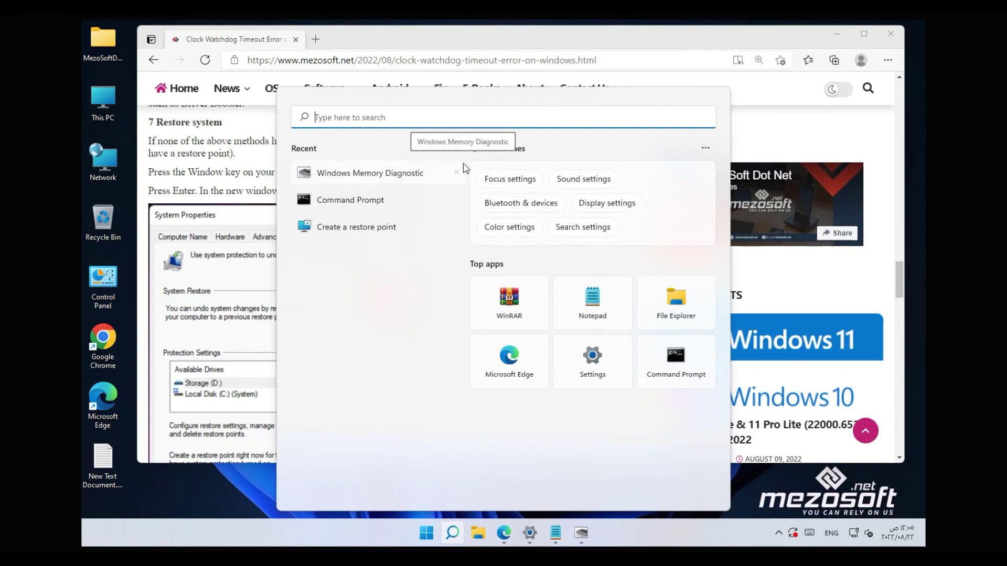
pyautogui.hotkey('ctrl', 'v')
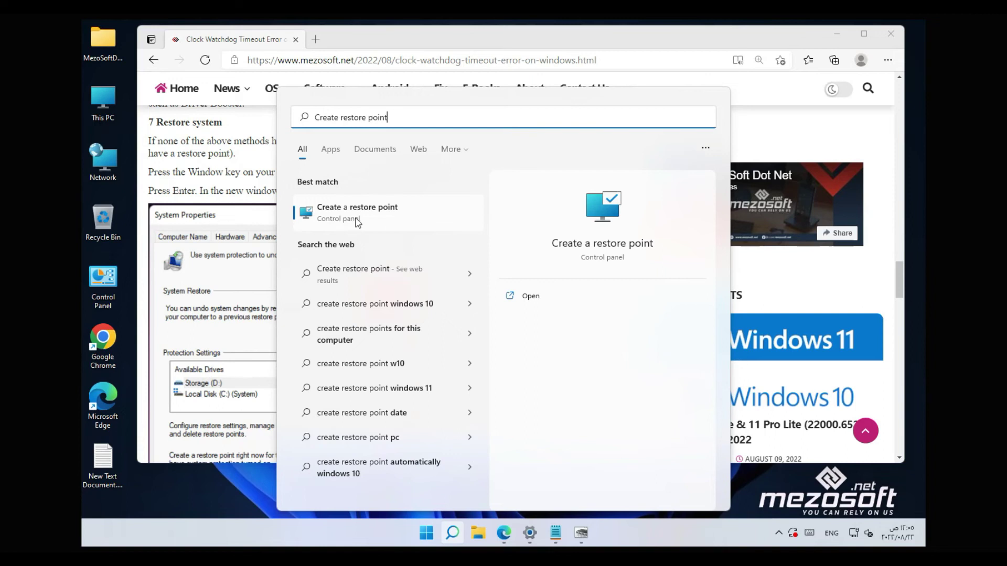
pyautogui.click(355, 212)
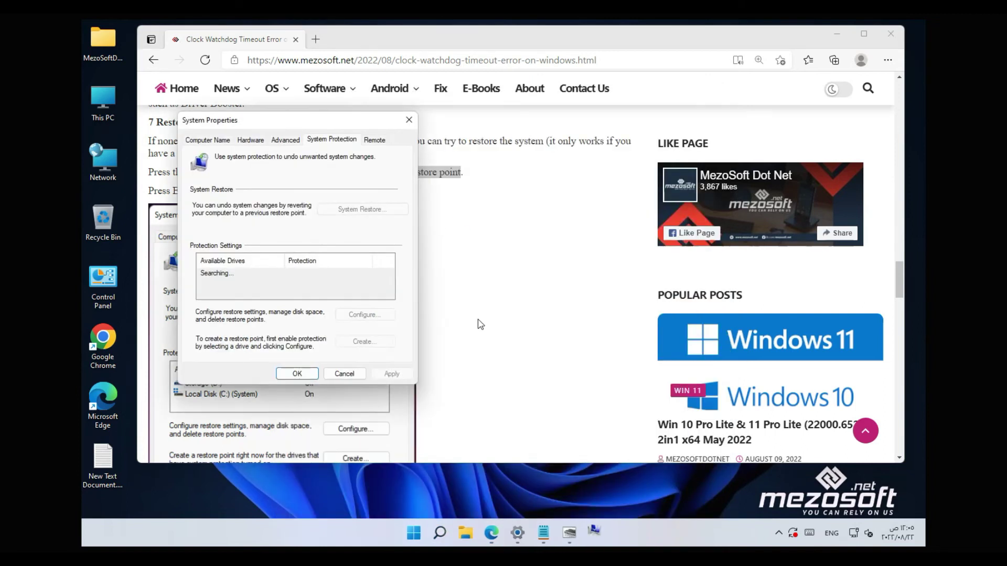
pyautogui.moveTo(287, 123); pyautogui.dragTo(659, 152)
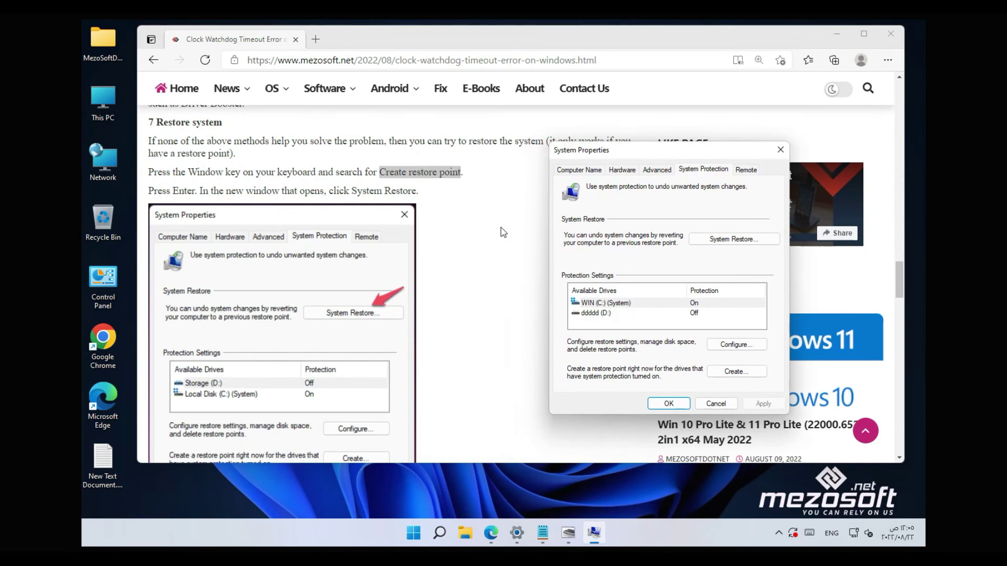
pyautogui.scroll(-1, 502, 231)
pyautogui.scroll(-1, 502, 232)
pyautogui.click(732, 240)
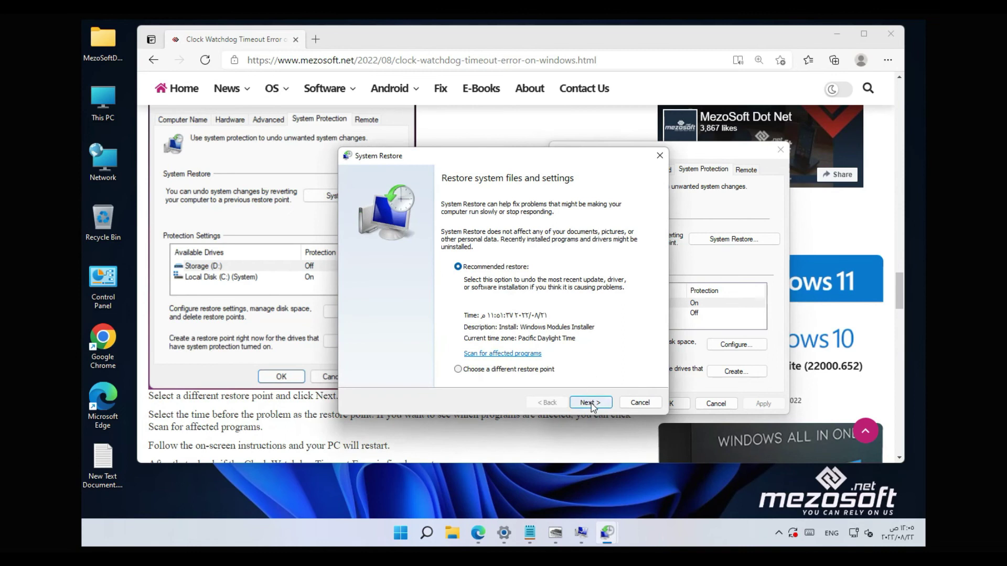
pyautogui.click(590, 402)
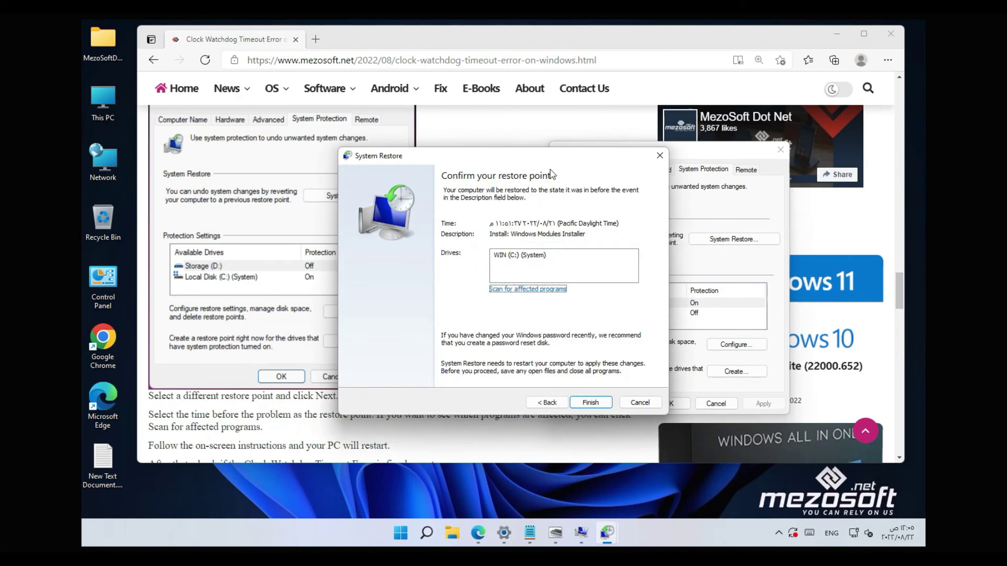
pyautogui.moveTo(516, 160); pyautogui.dragTo(755, 86)
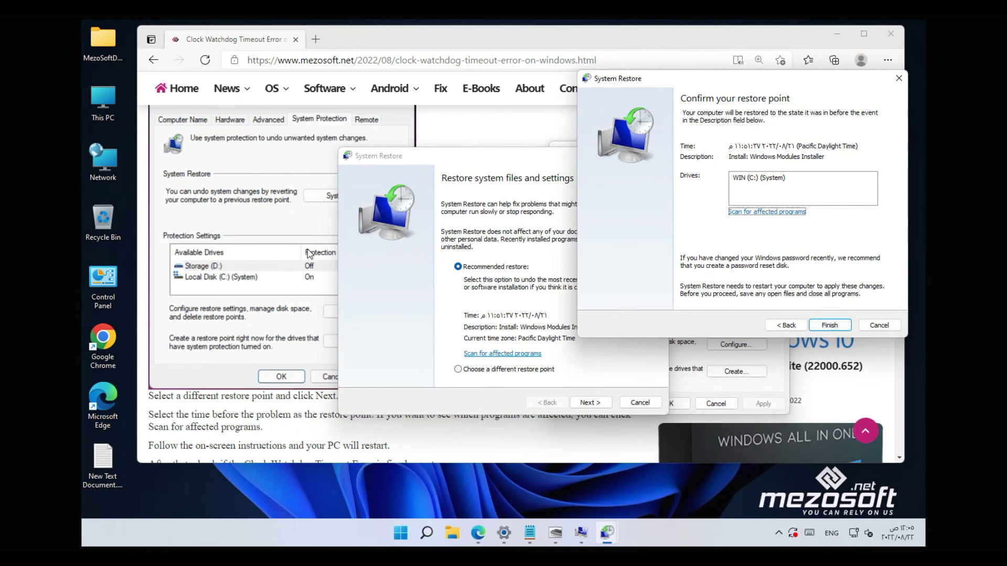
pyautogui.scroll(-3, 309, 253)
pyautogui.scroll(-2, 310, 253)
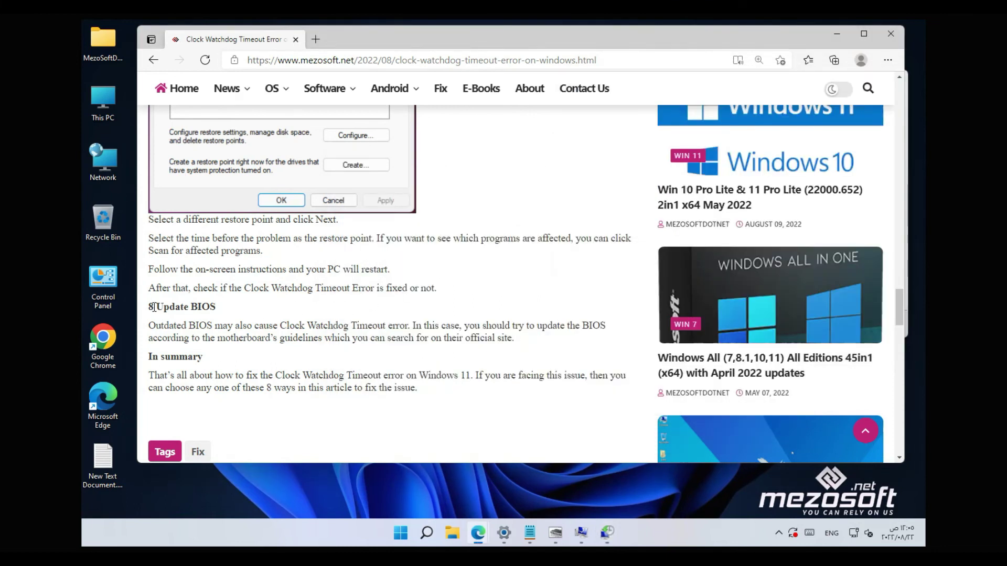
# - Highlight the 'Update BIOS' heading and copy it from the context menu
pyautogui.moveTo(157, 307); pyautogui.dragTo(206, 306)
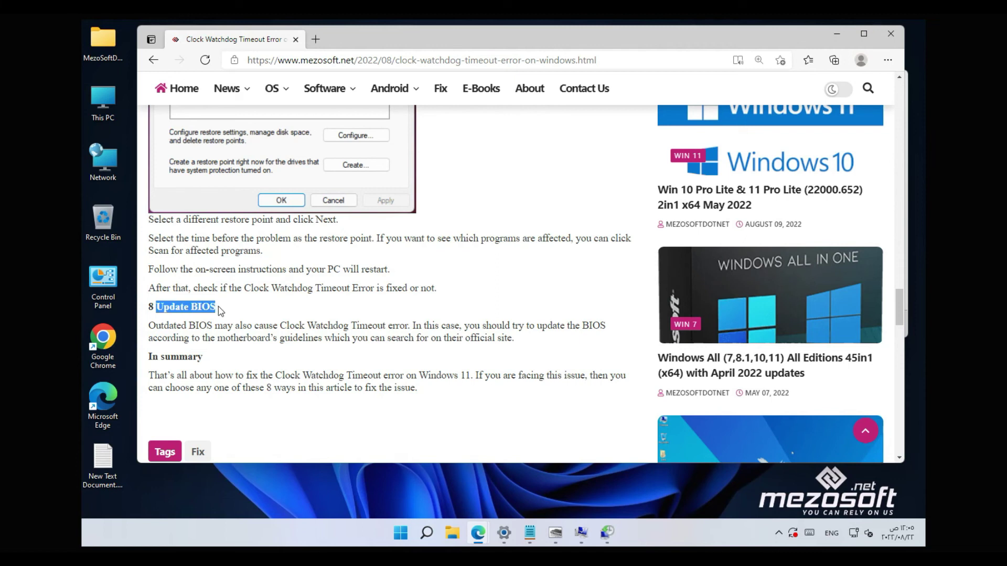
pyautogui.rightClick(201, 307)
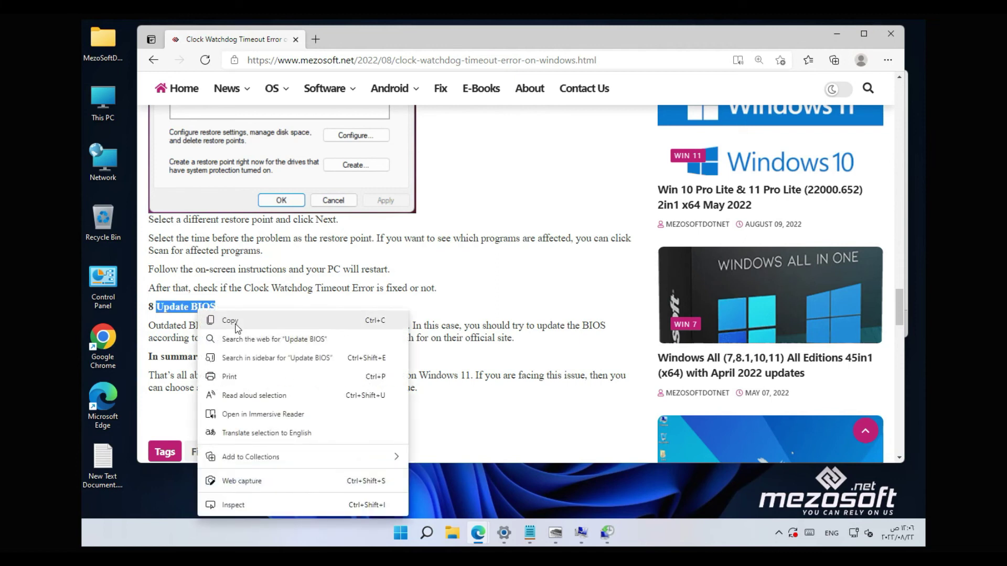
pyautogui.click(236, 325)
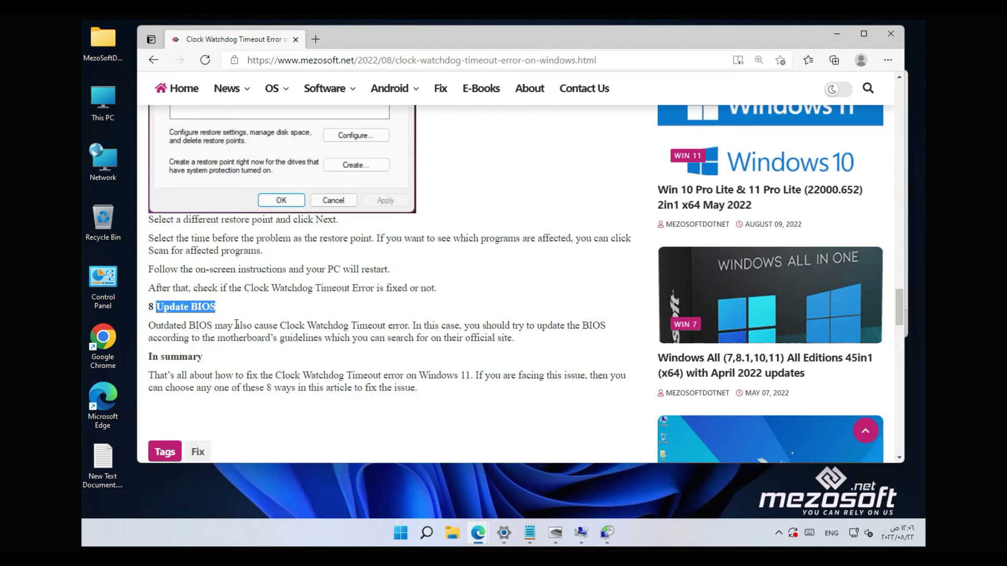
# - Open System Information and check BIOS version VMware VMW71.00V and BIOS mode UEFI
pyautogui.click(428, 533)
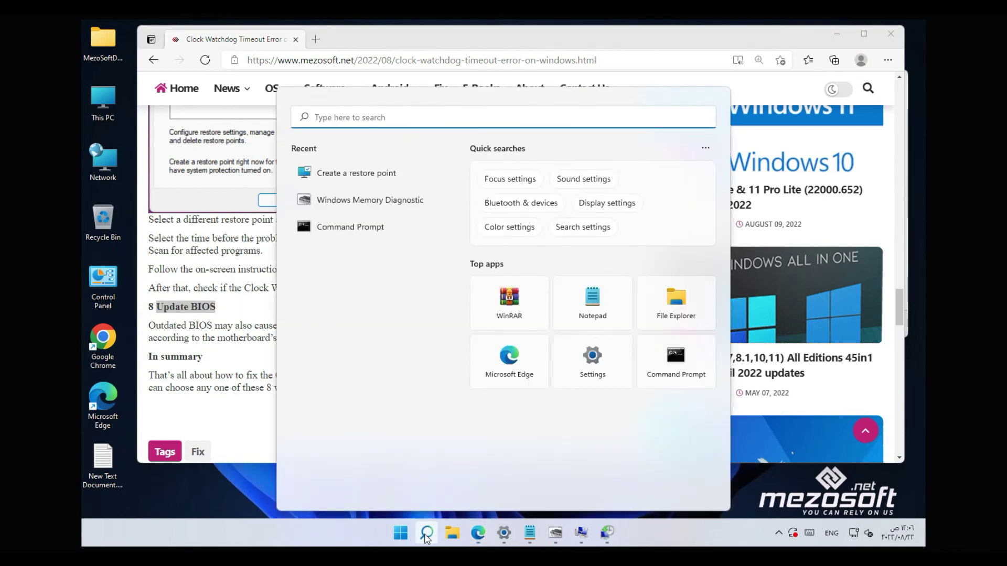
pyautogui.write('info')
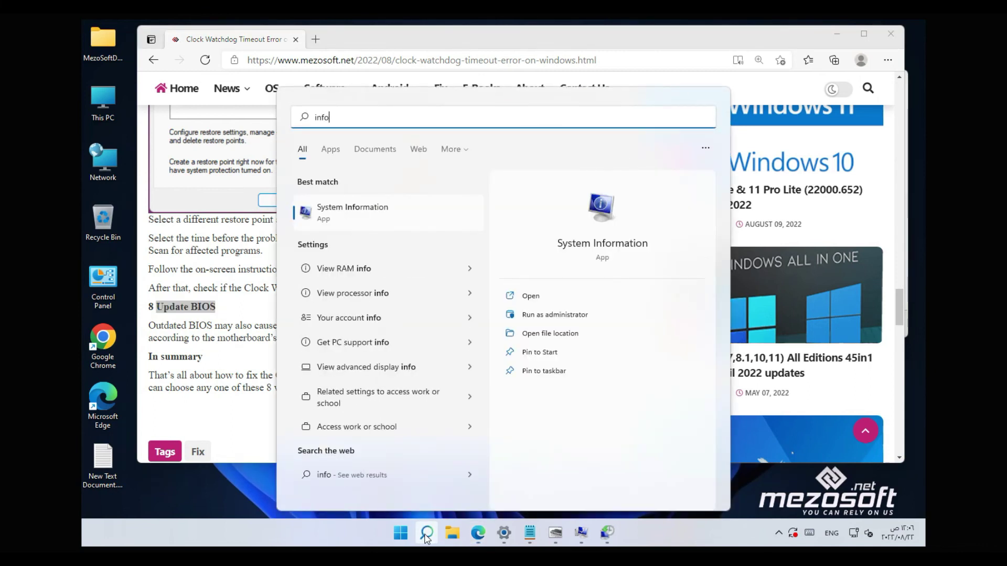
pyautogui.click(378, 212)
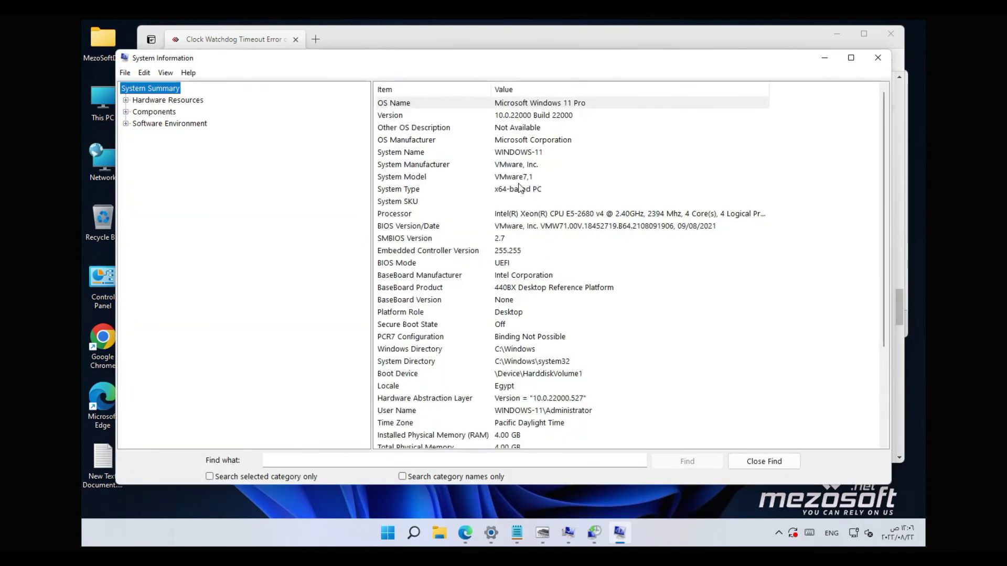
pyautogui.click(407, 227)
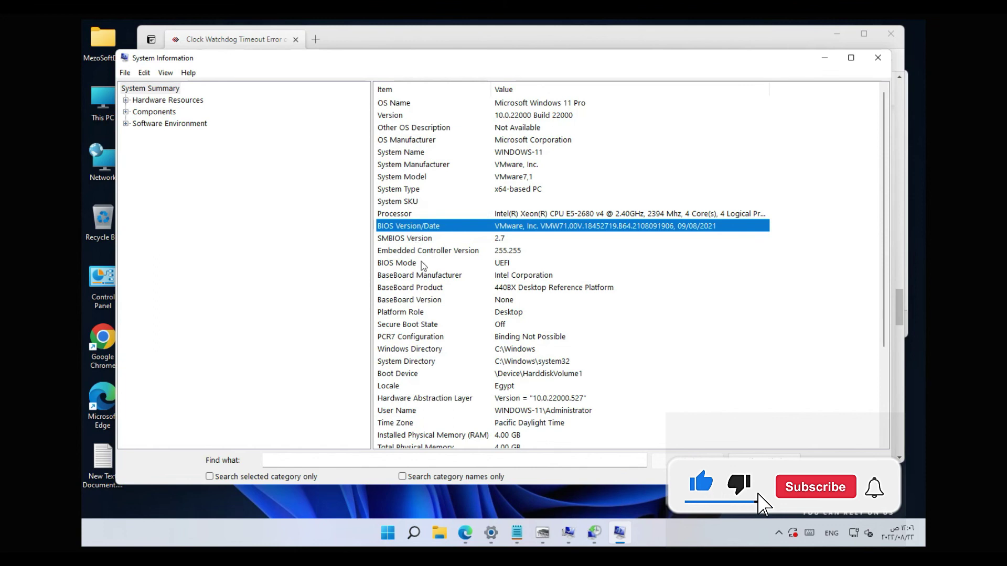
pyautogui.click(507, 268)
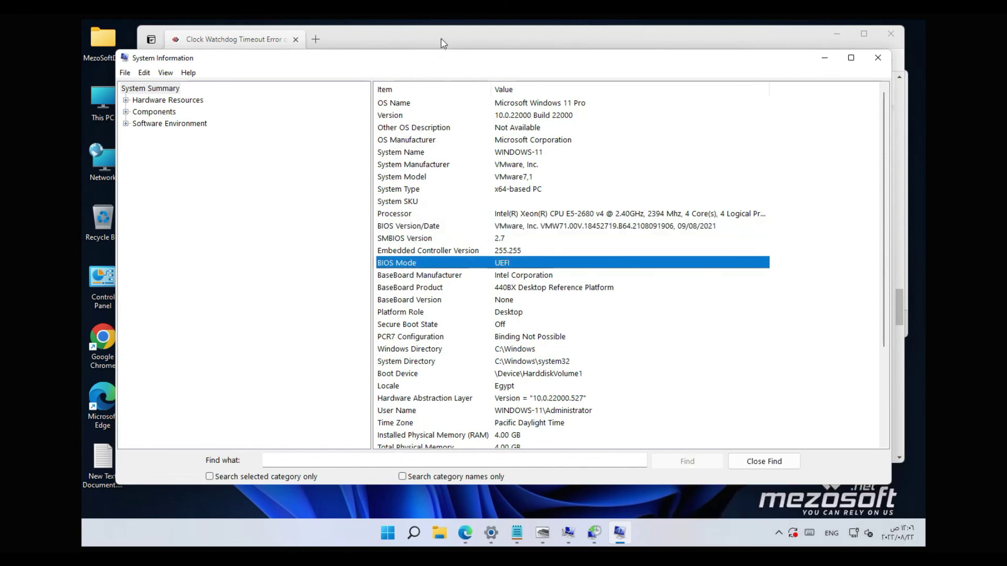
# - Switch back to the Edge article and highlight the Update BIOS heading and paragraph
pyautogui.click(442, 41)
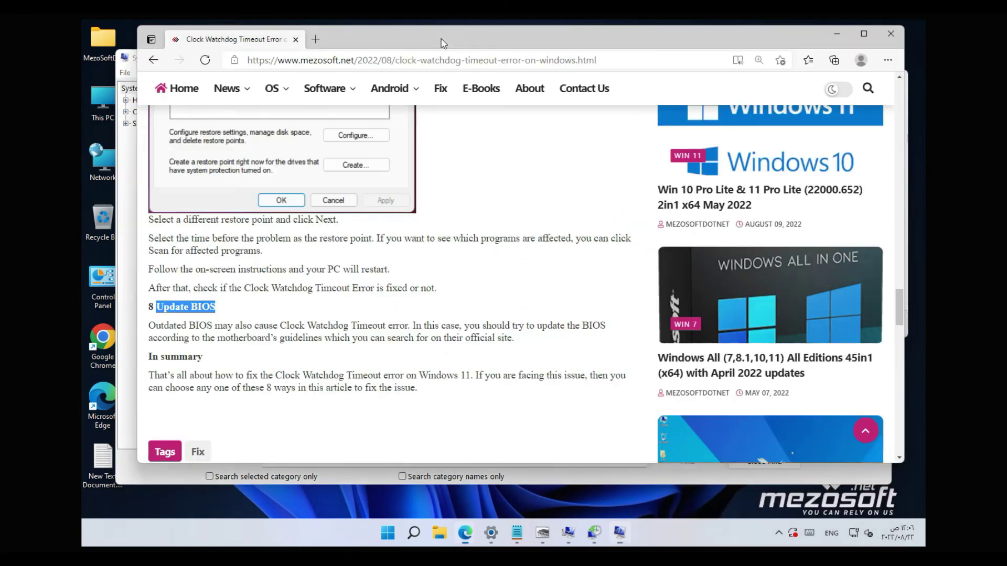
pyautogui.click(431, 301)
pyautogui.moveTo(157, 306); pyautogui.dragTo(486, 339)
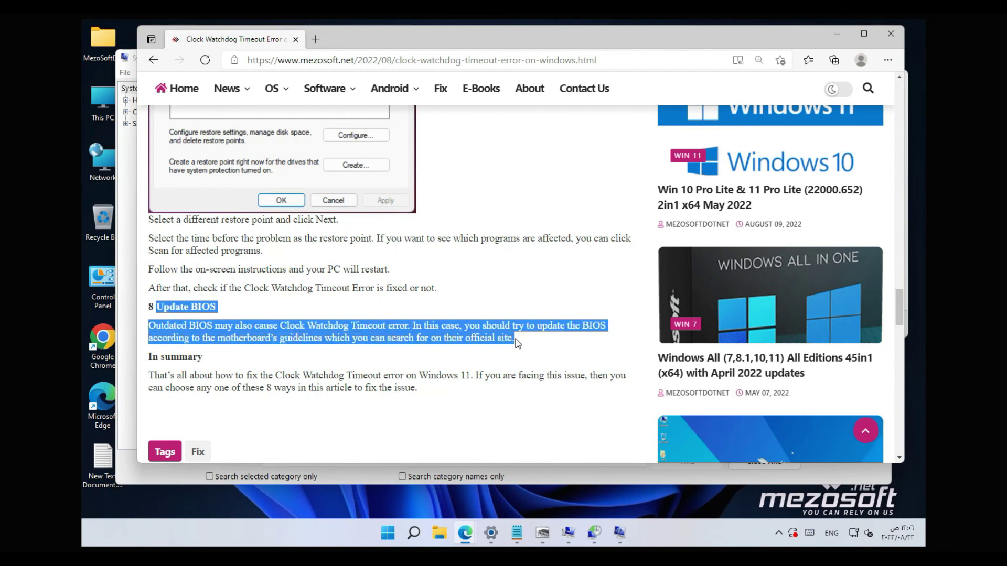